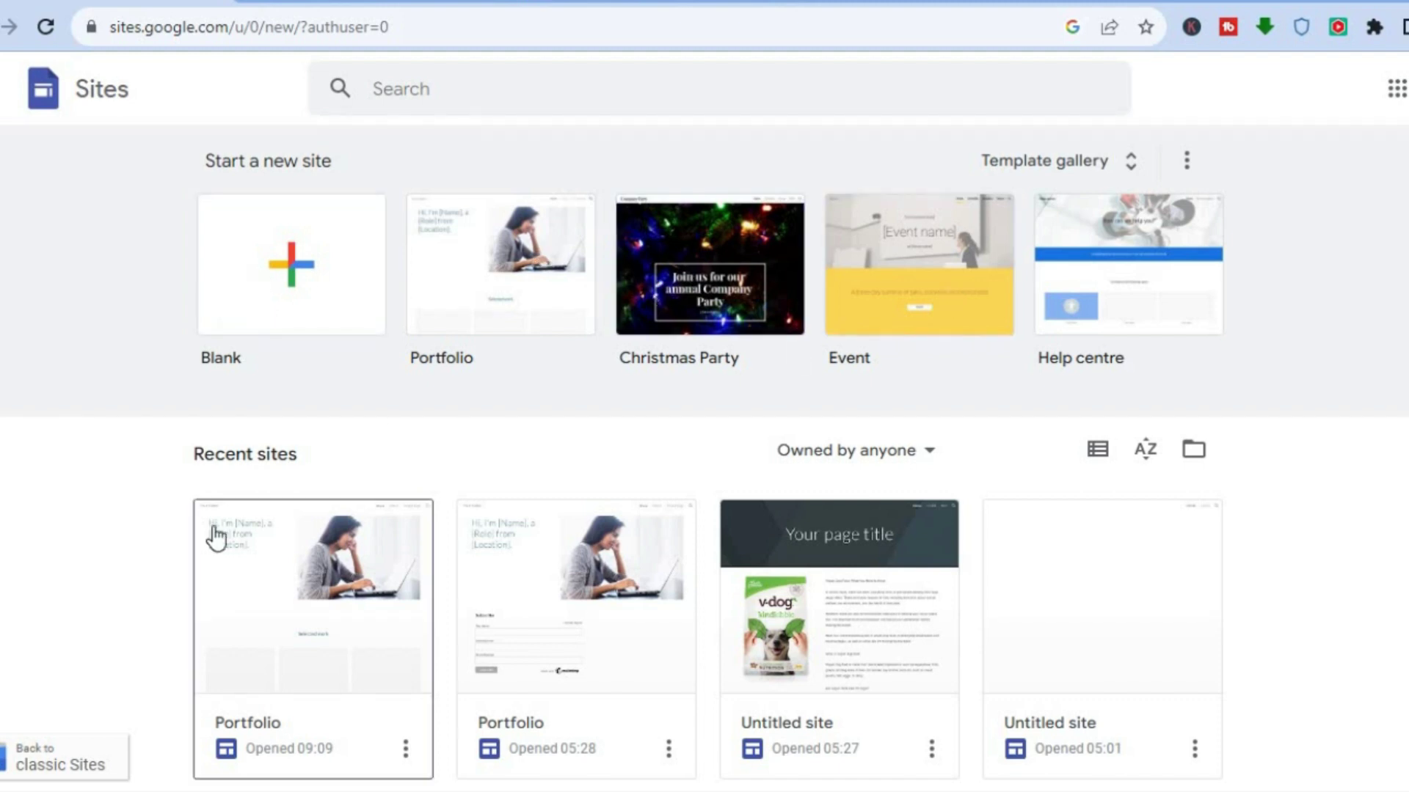
- Open the Portfolio site from Recent sites in the Google Sites editor
click(281, 568)
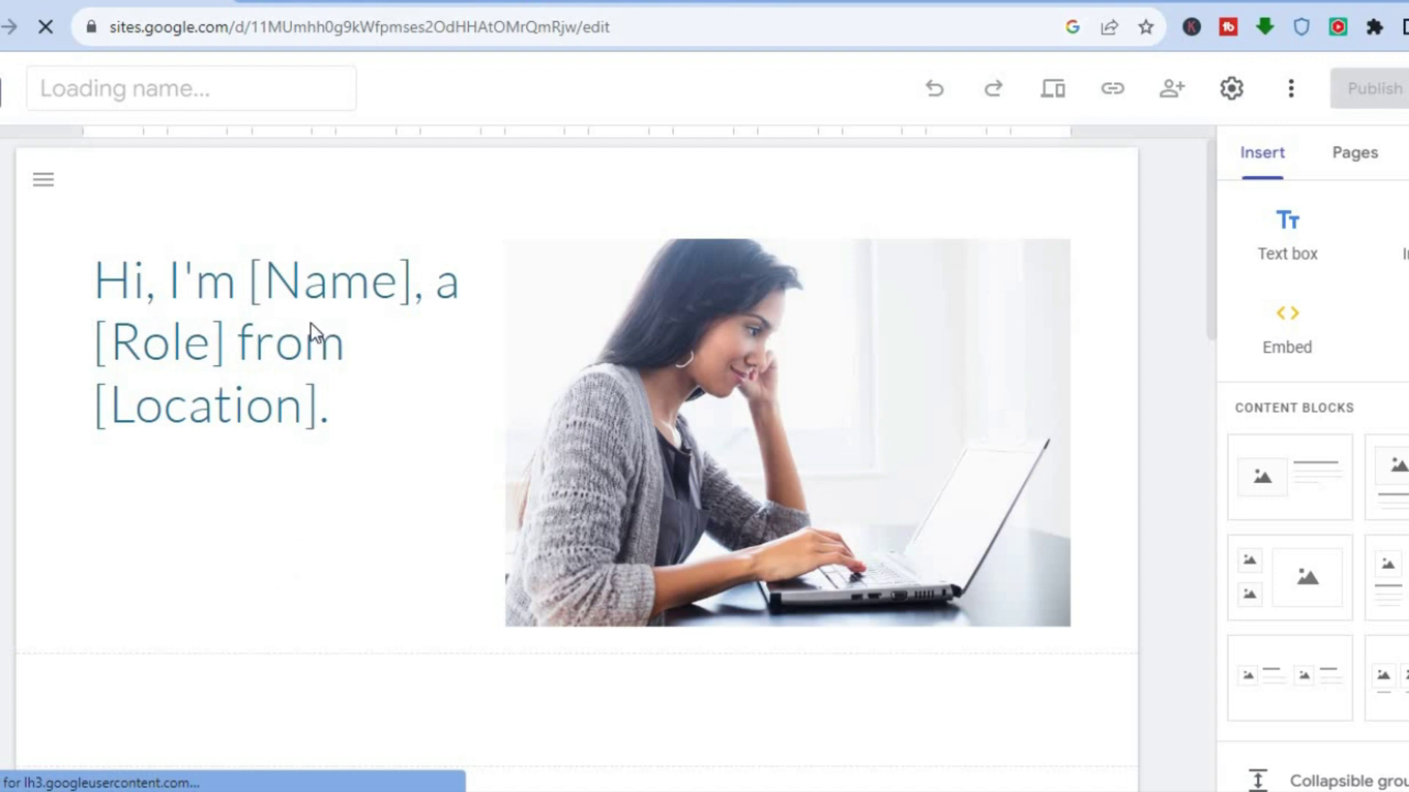
- Switch to the browser tab showing the Mailchimp pricing page
click(570, 2)
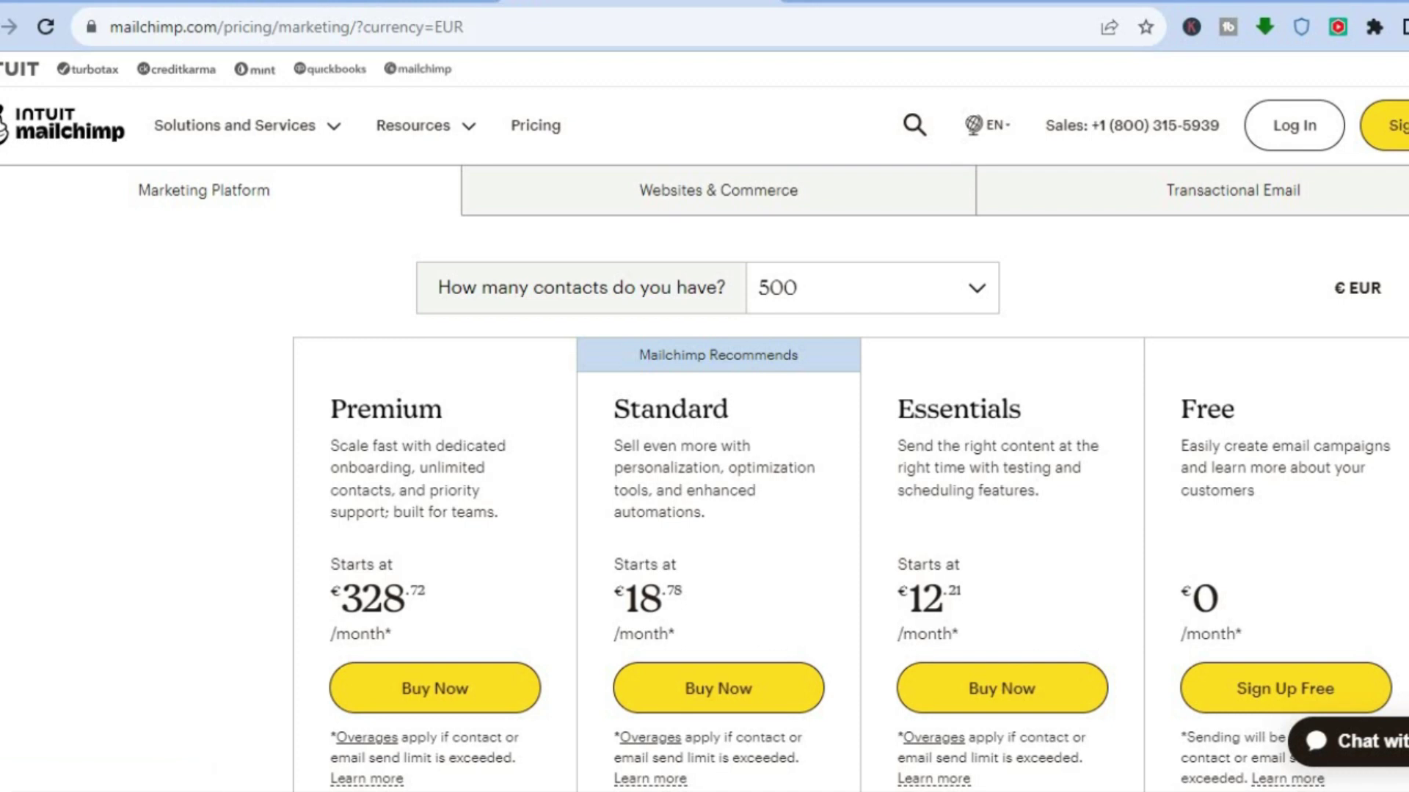
scroll(705, 440, down, 5)
scroll(704, 441, up, 5)
scroll(704, 418, down, 1)
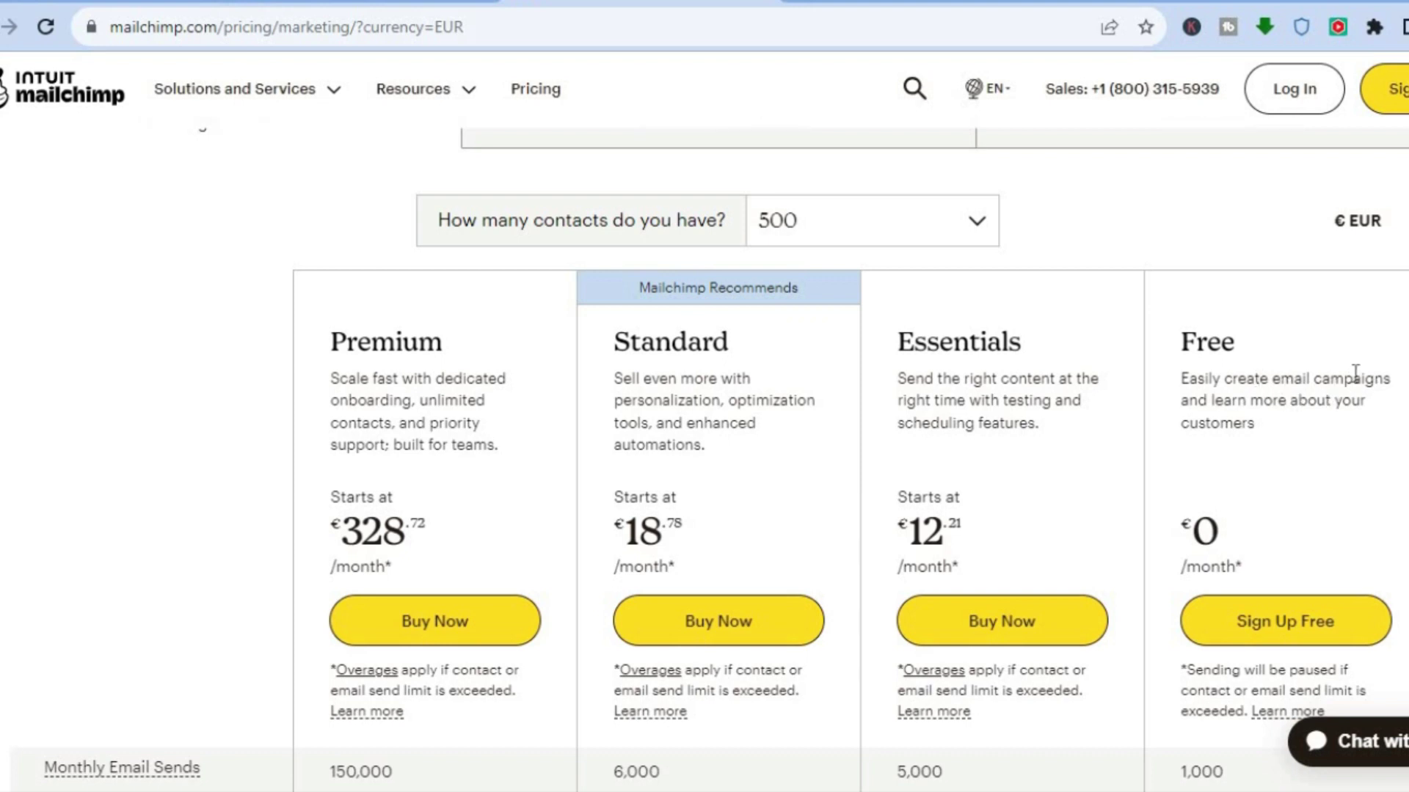
scroll(704, 462, down, 3)
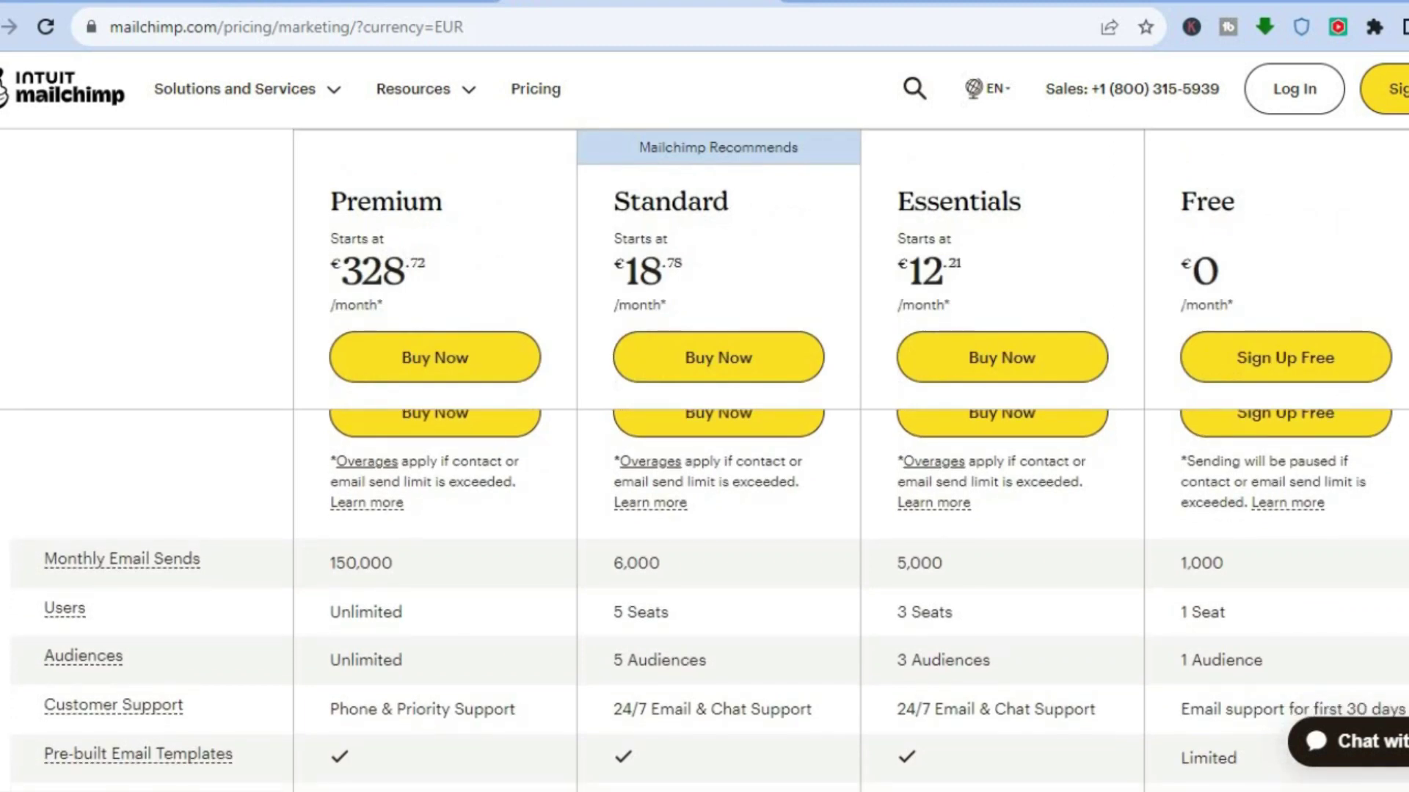
scroll(1313, 360, down, 1)
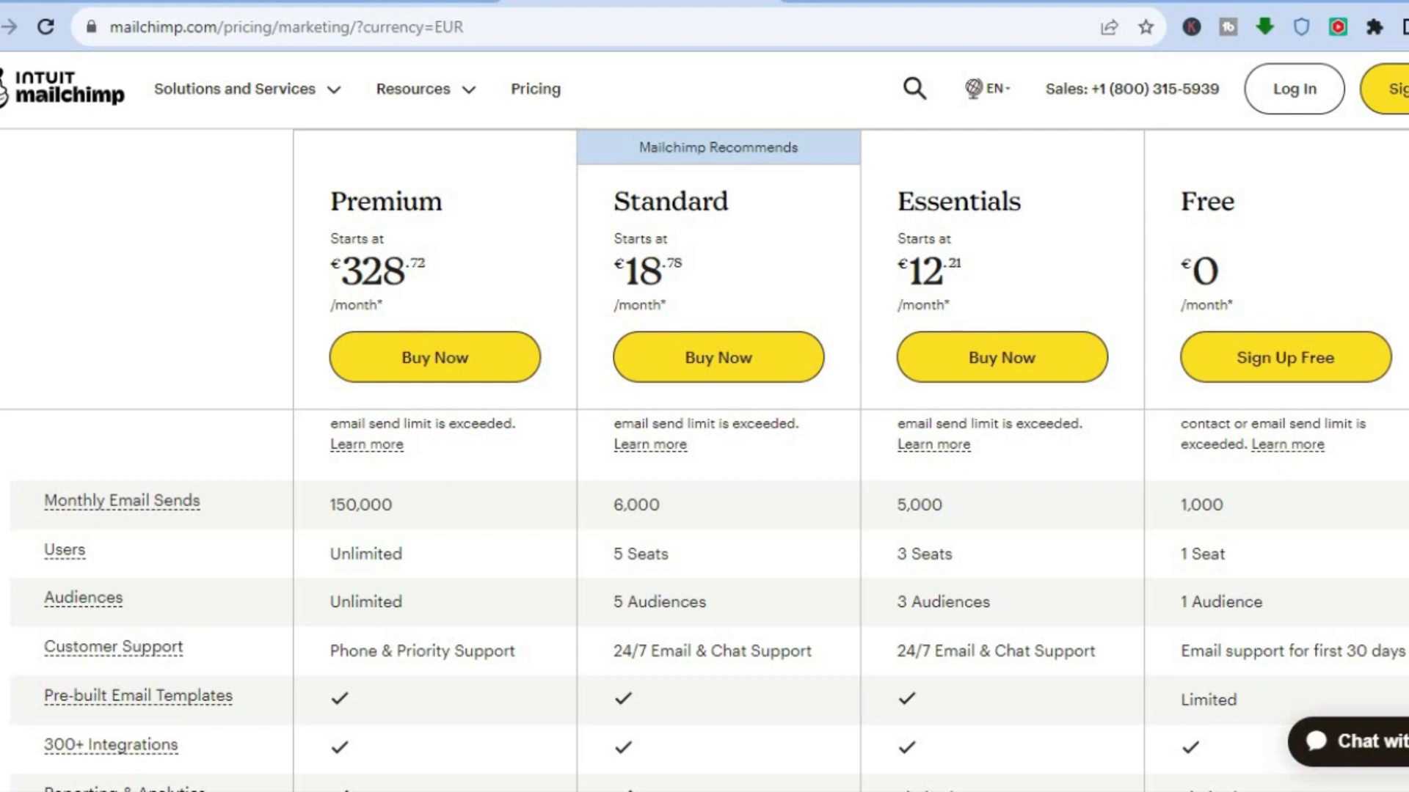
scroll(704, 440, up, 5)
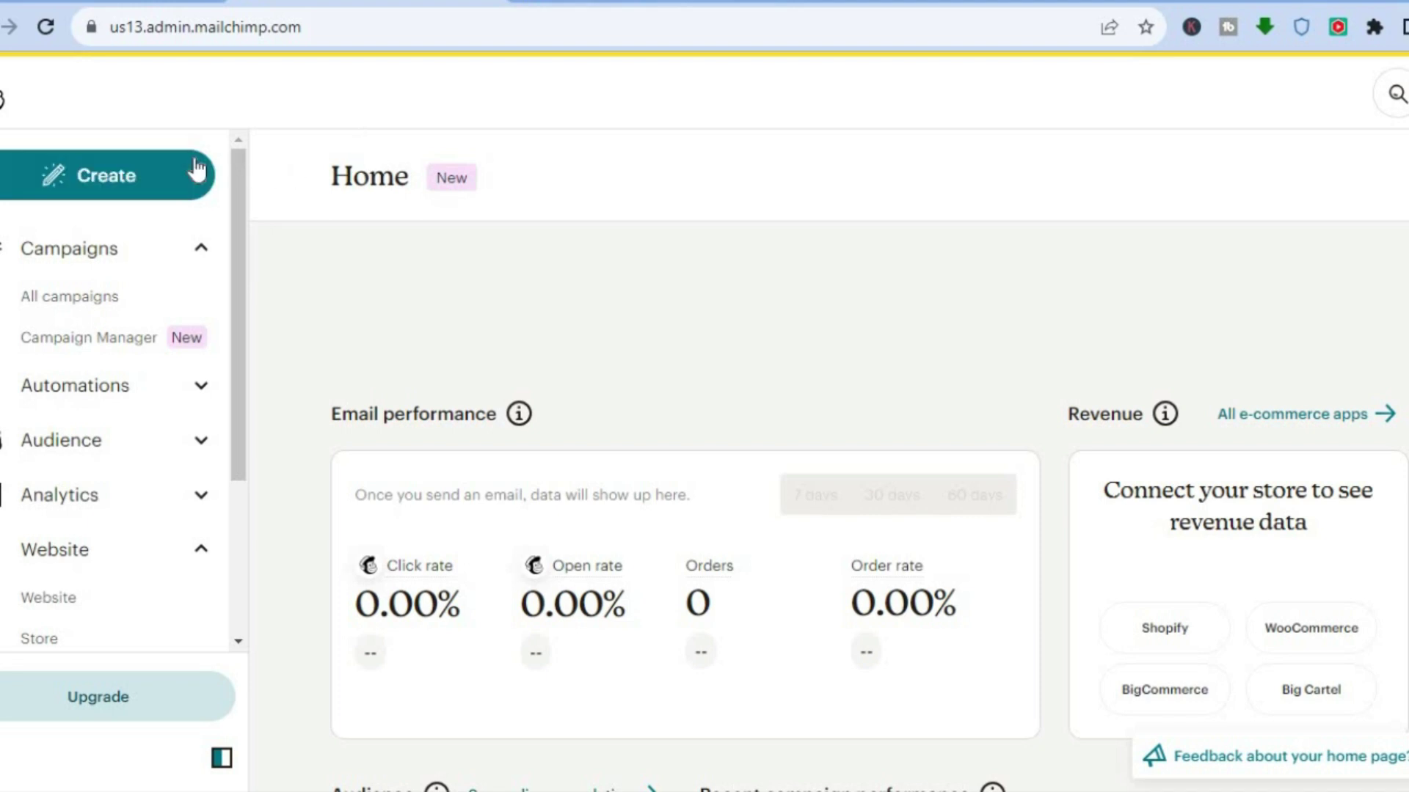
- Start creating something new from Mailchimp's Create button in the sidebar
click(82, 177)
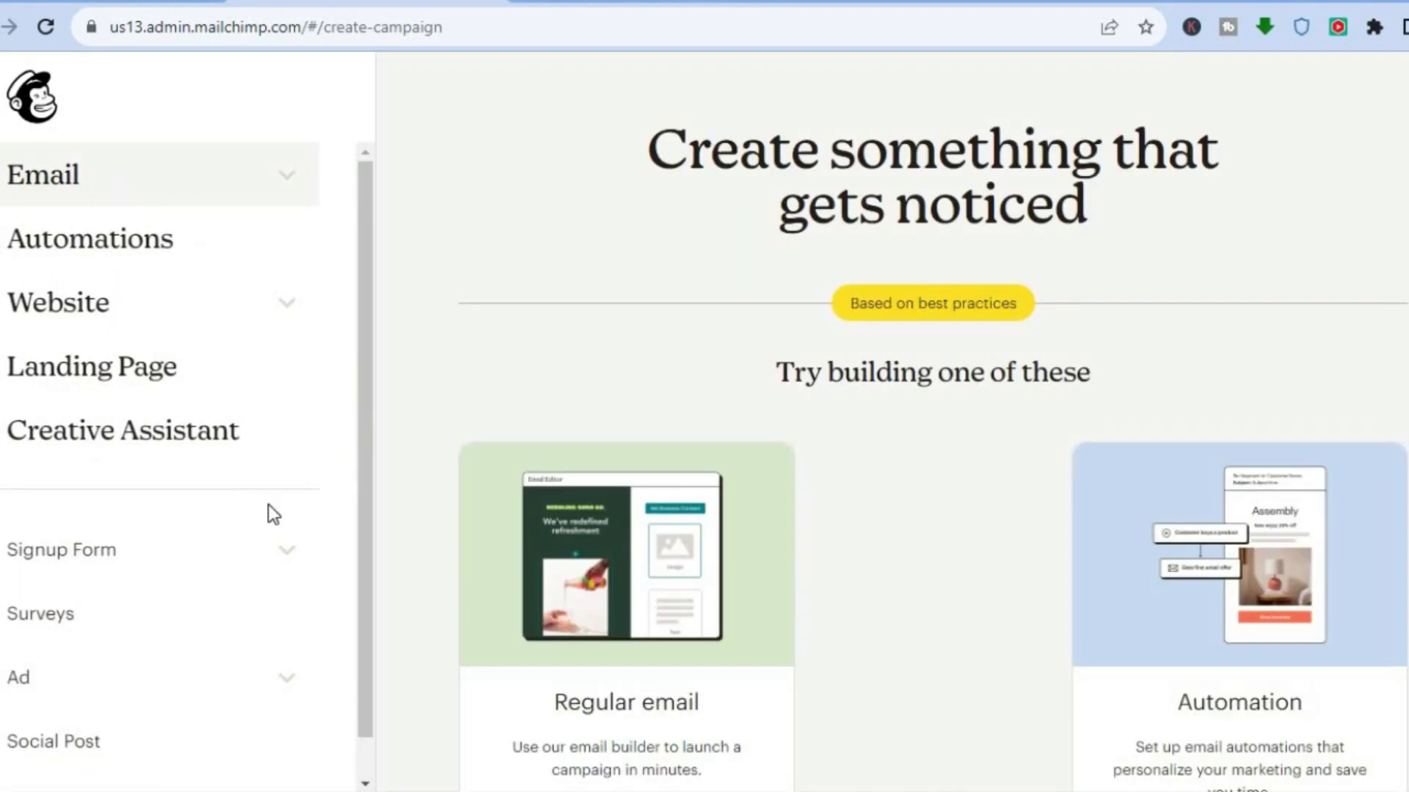
- Choose Embedded form under Signup Form and begin building it
click(66, 555)
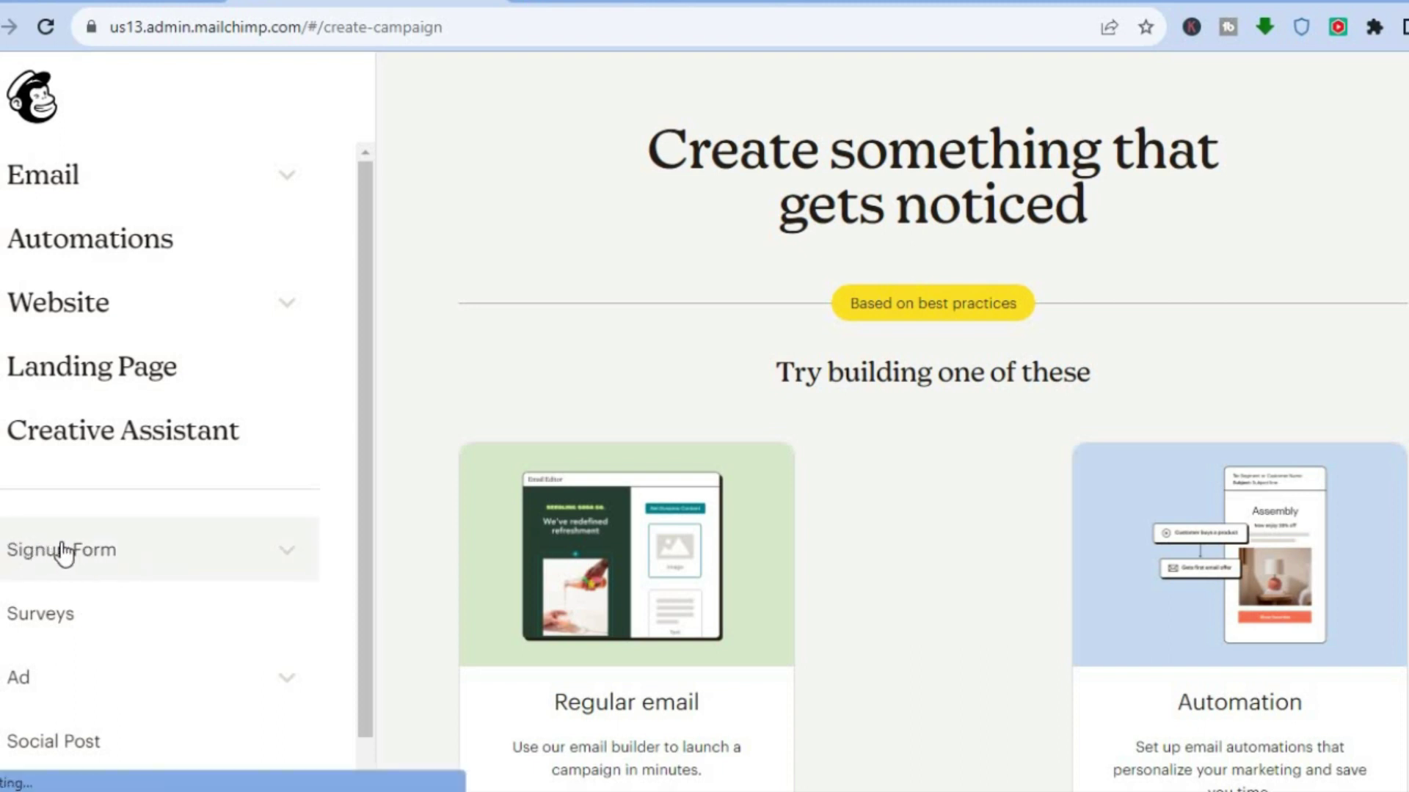
click(65, 555)
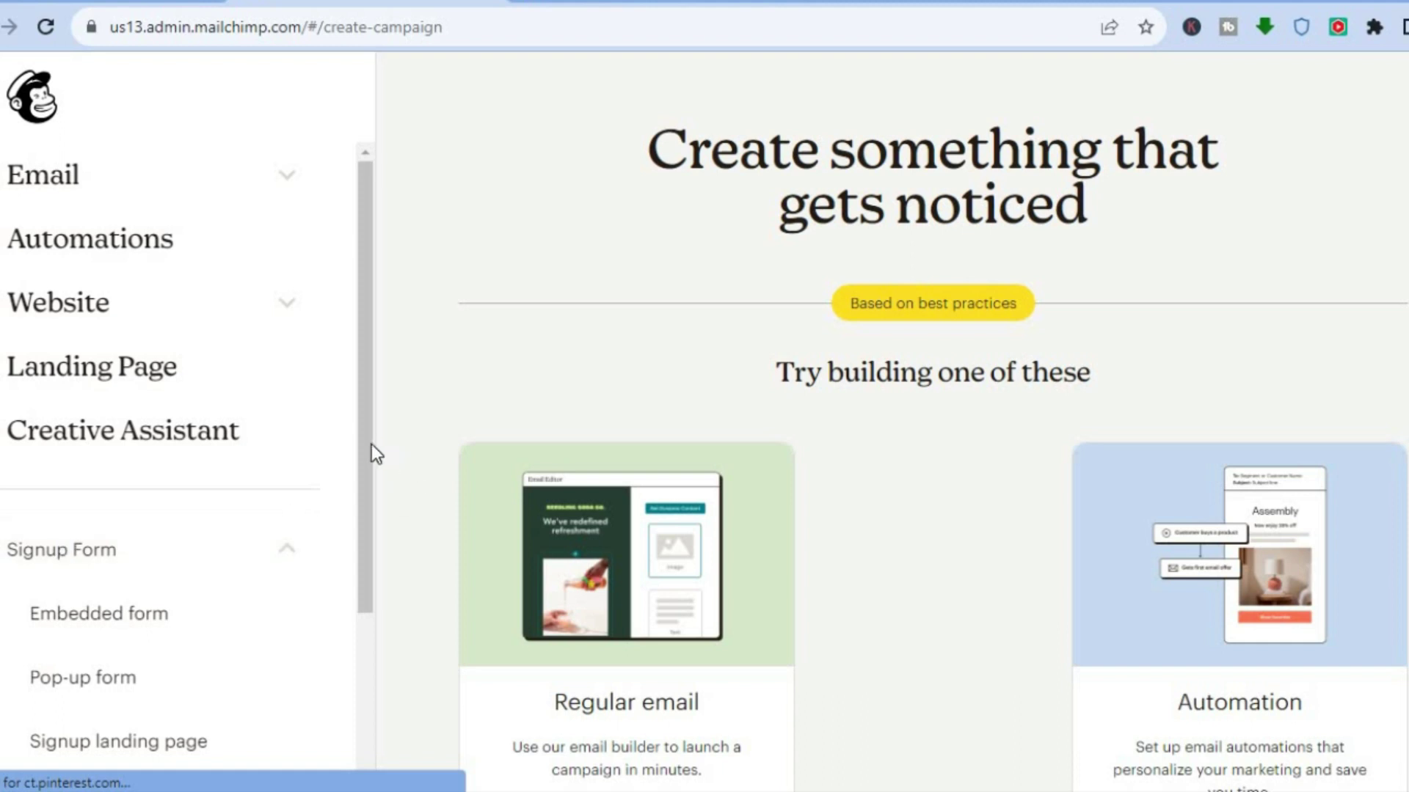
drag(371, 443, 359, 548)
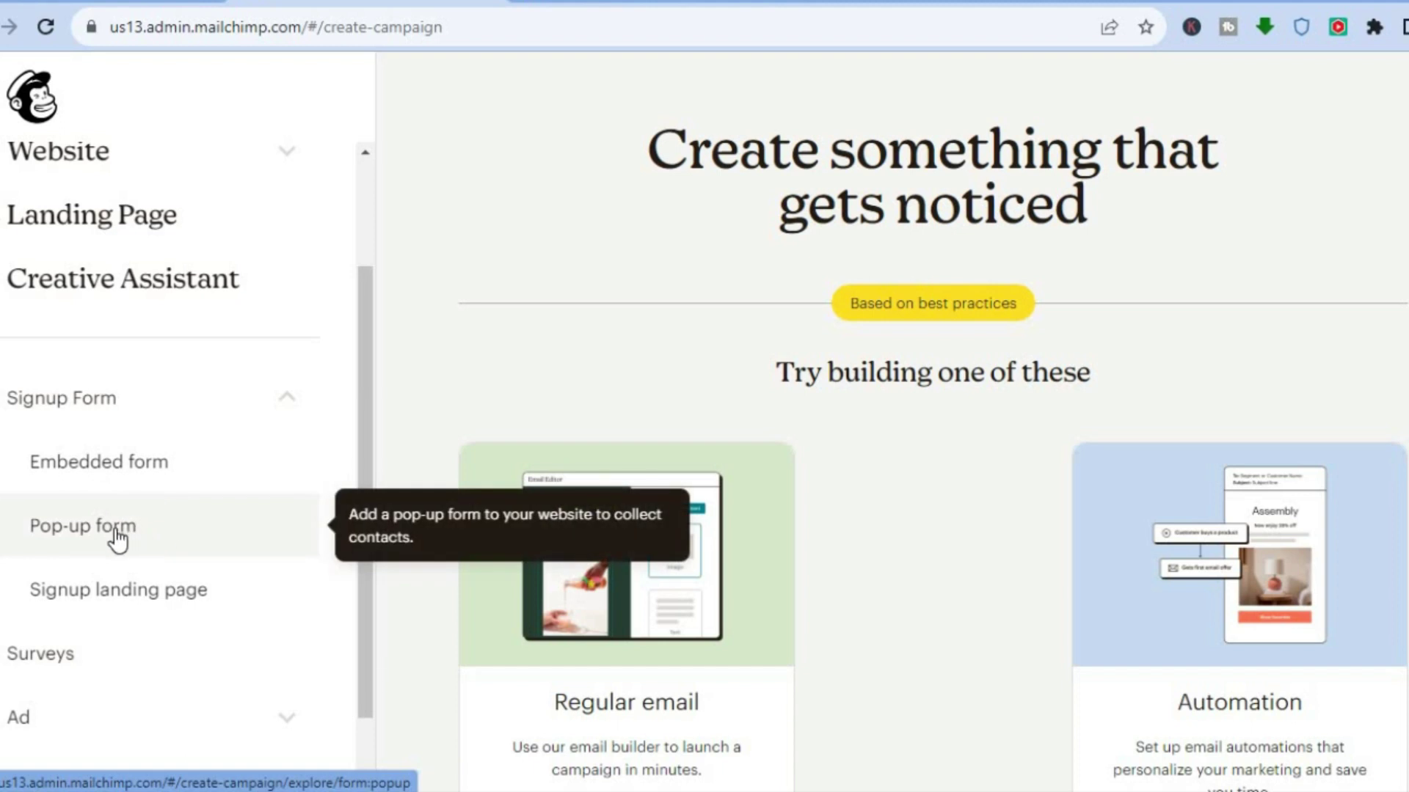
click(80, 466)
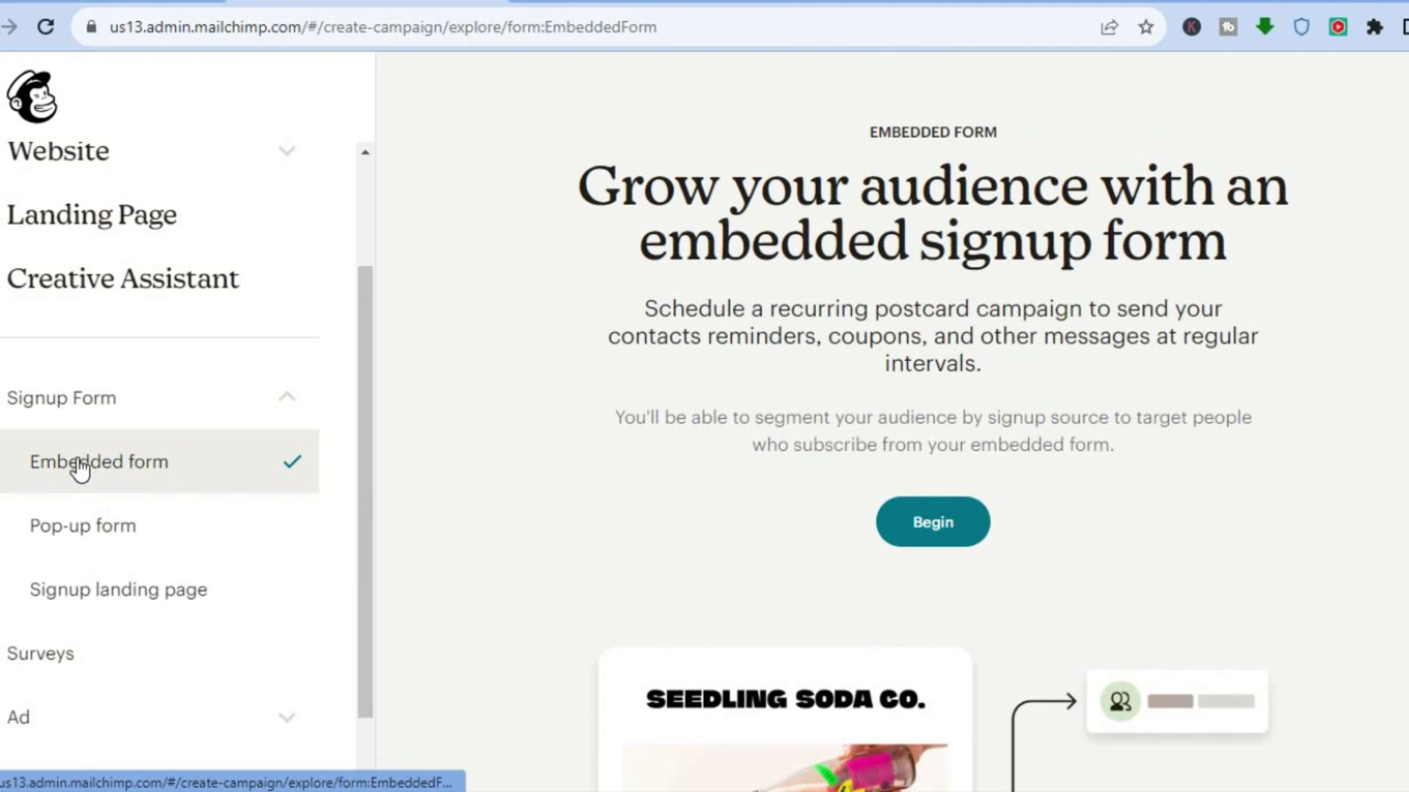
click(939, 525)
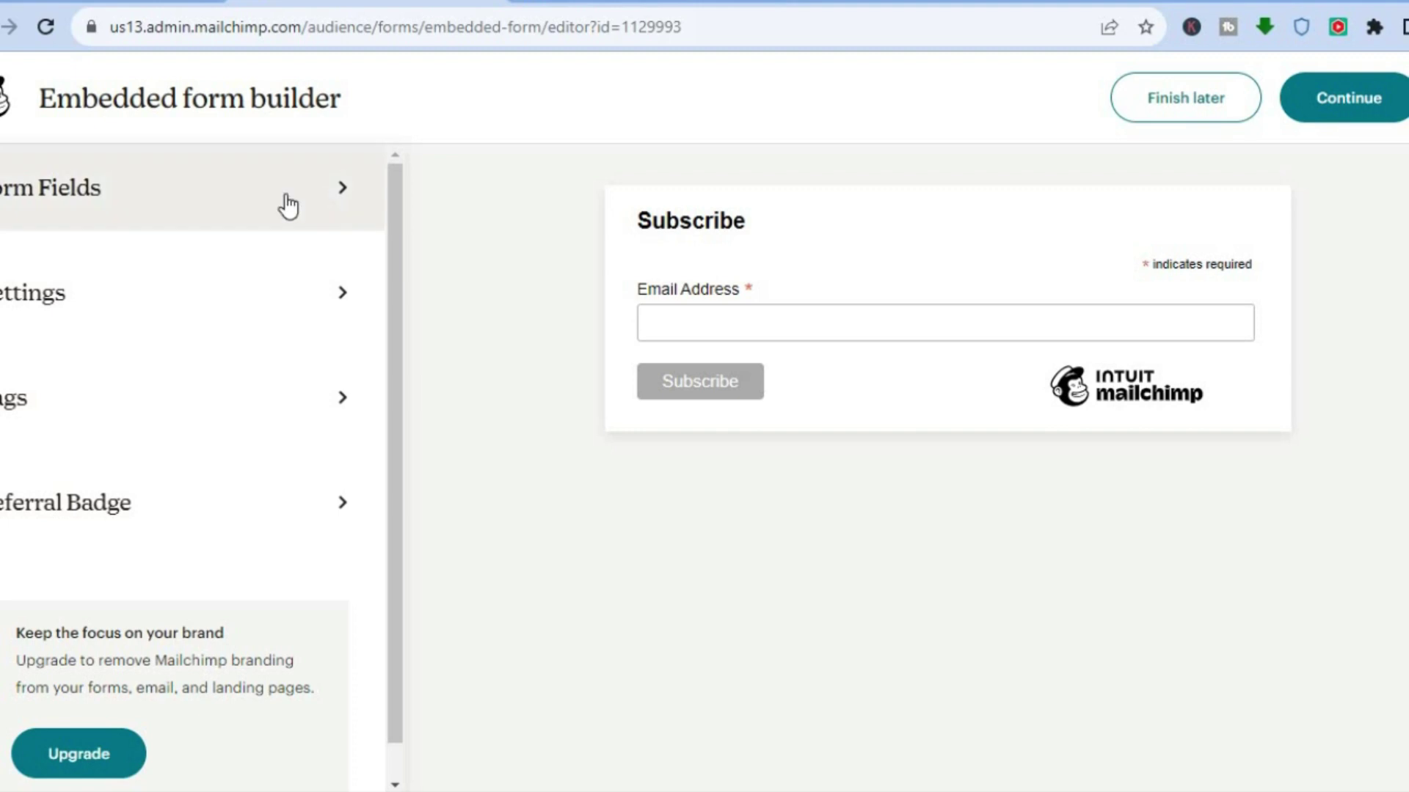
- Add a First name field to the form alongside the required Email address
click(167, 183)
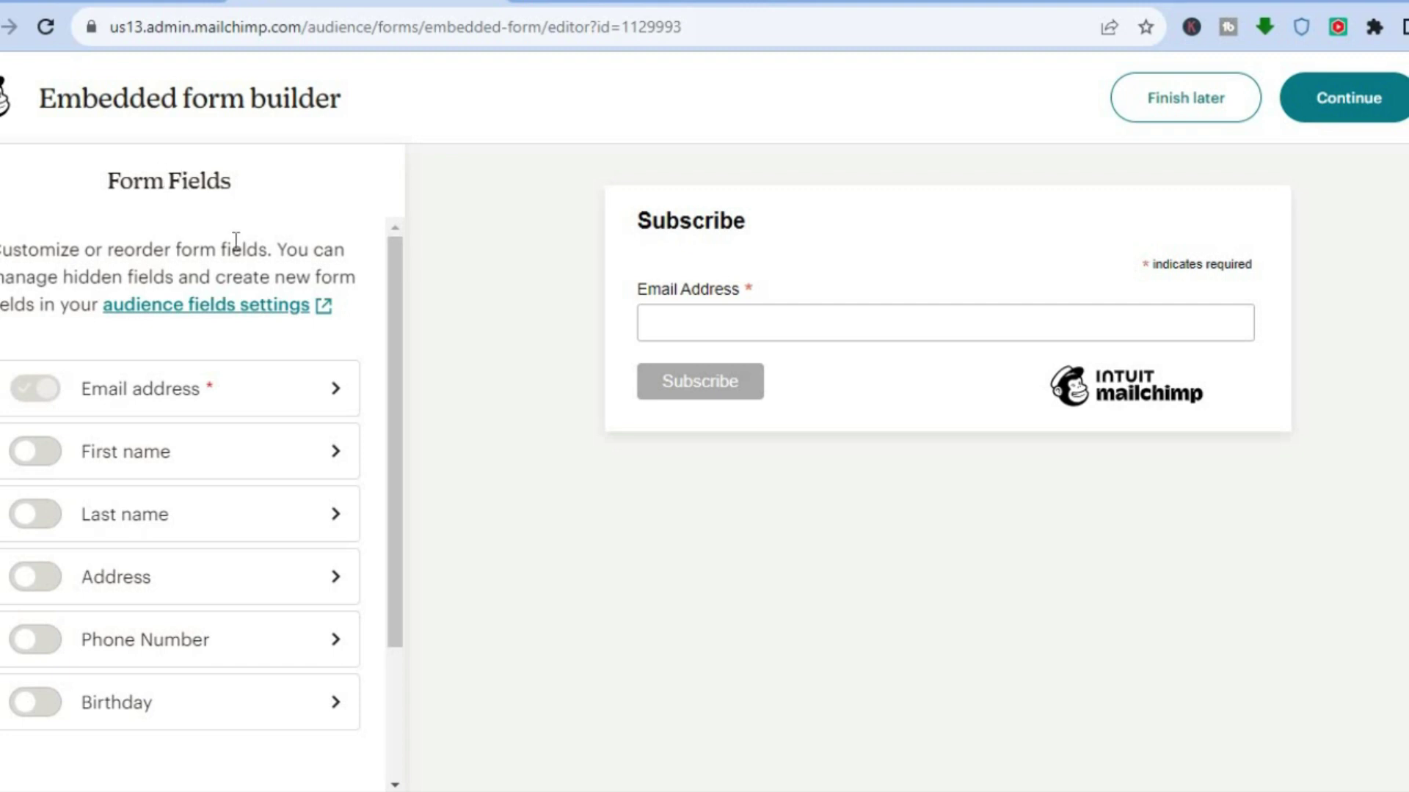
click(36, 452)
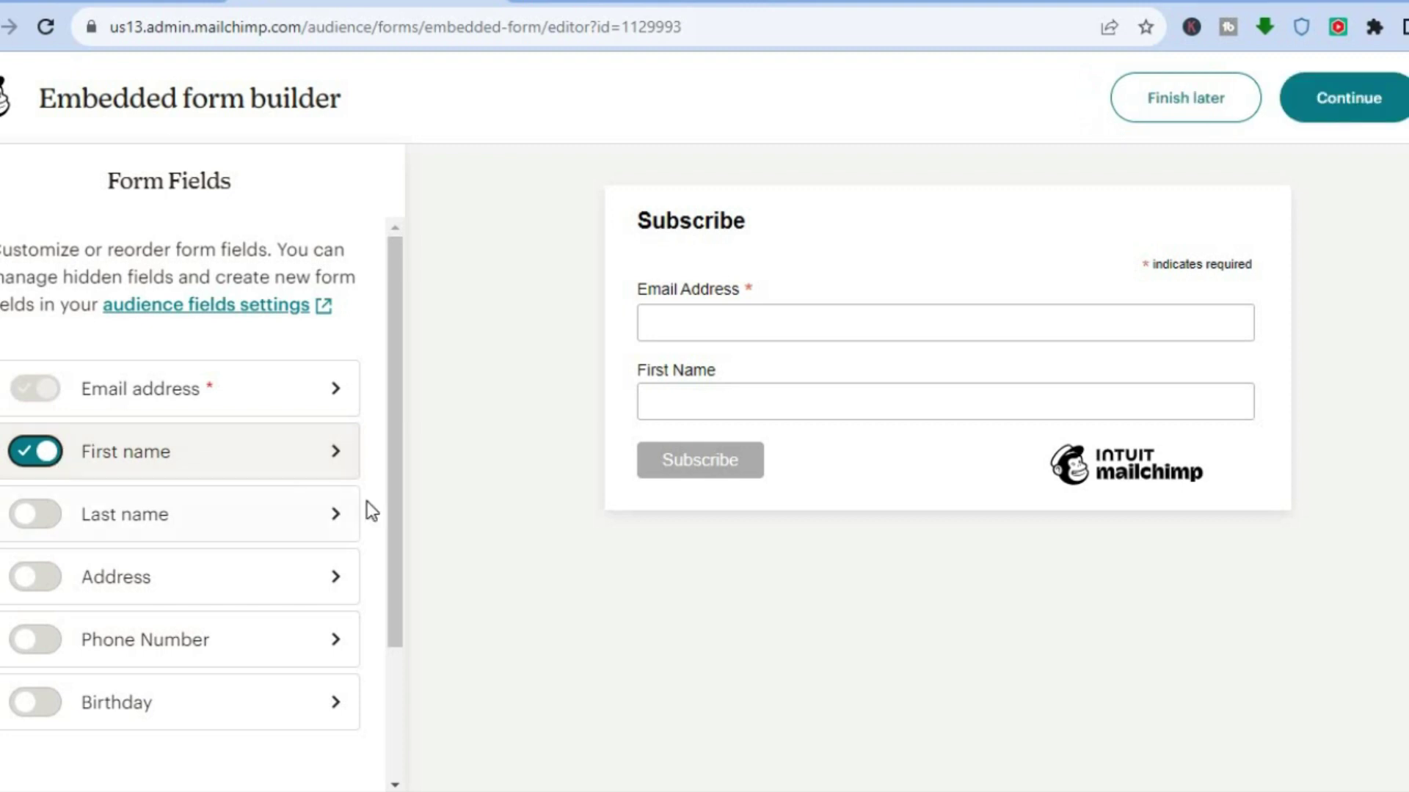
scroll(382, 591, down, 1)
scroll(381, 591, down, 1)
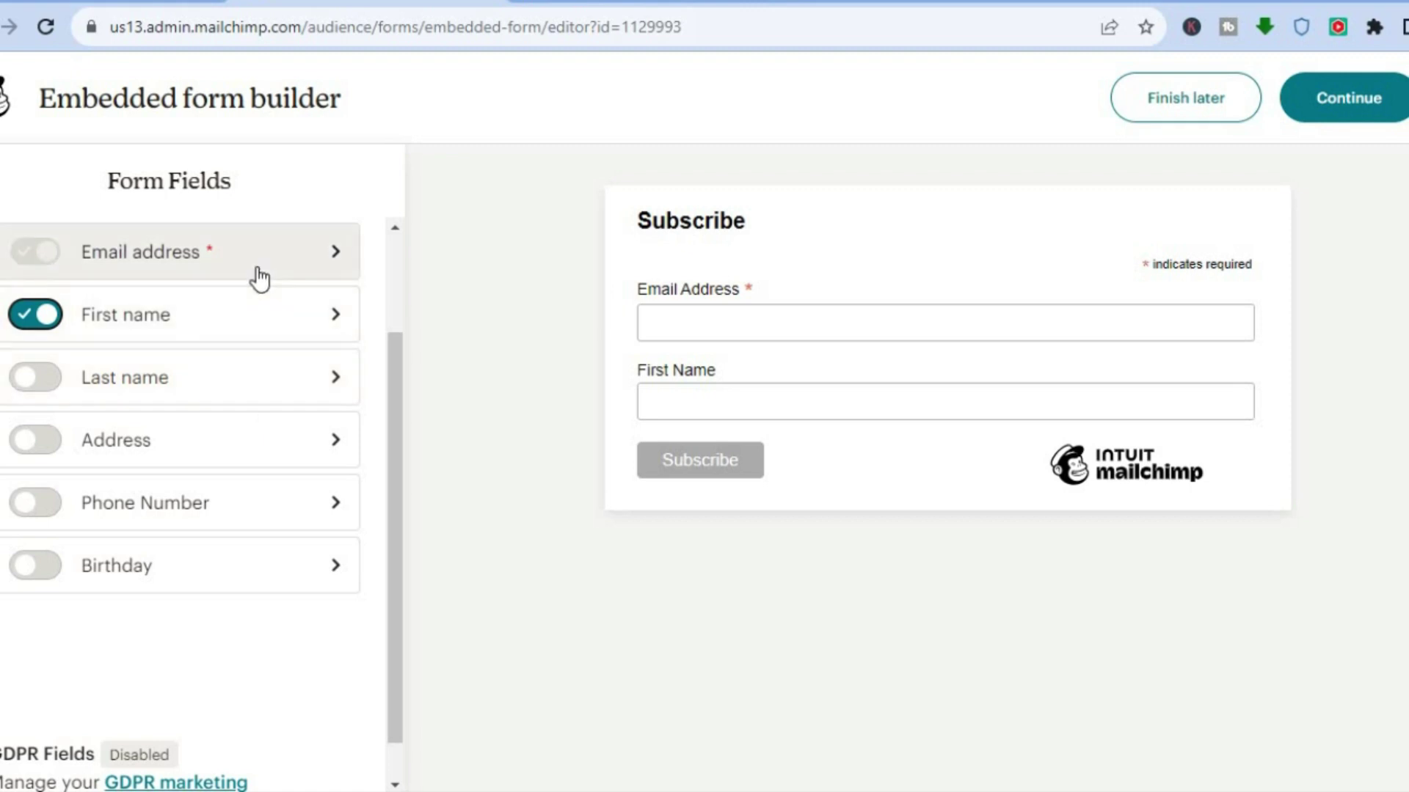
click(226, 314)
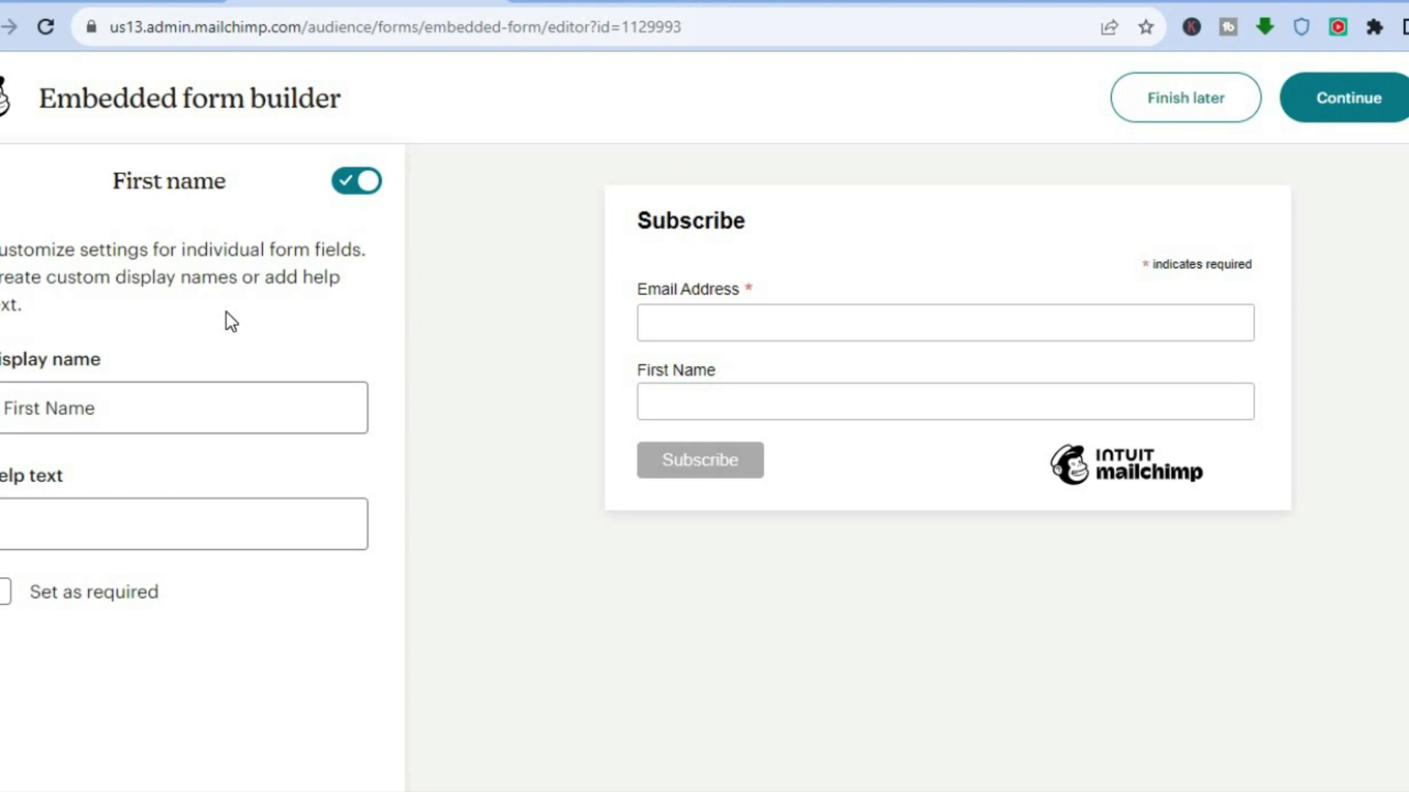
click(181, 408)
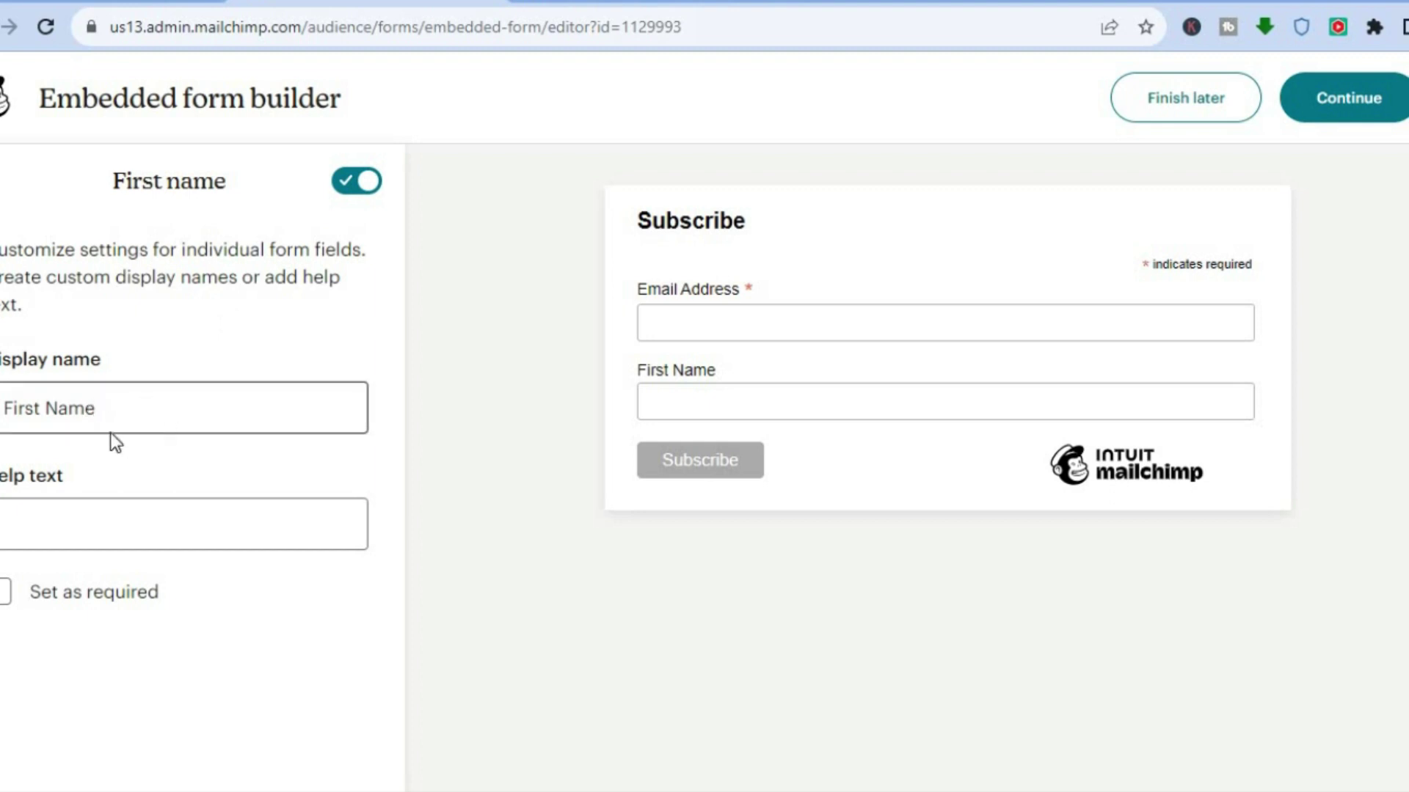
click(126, 417)
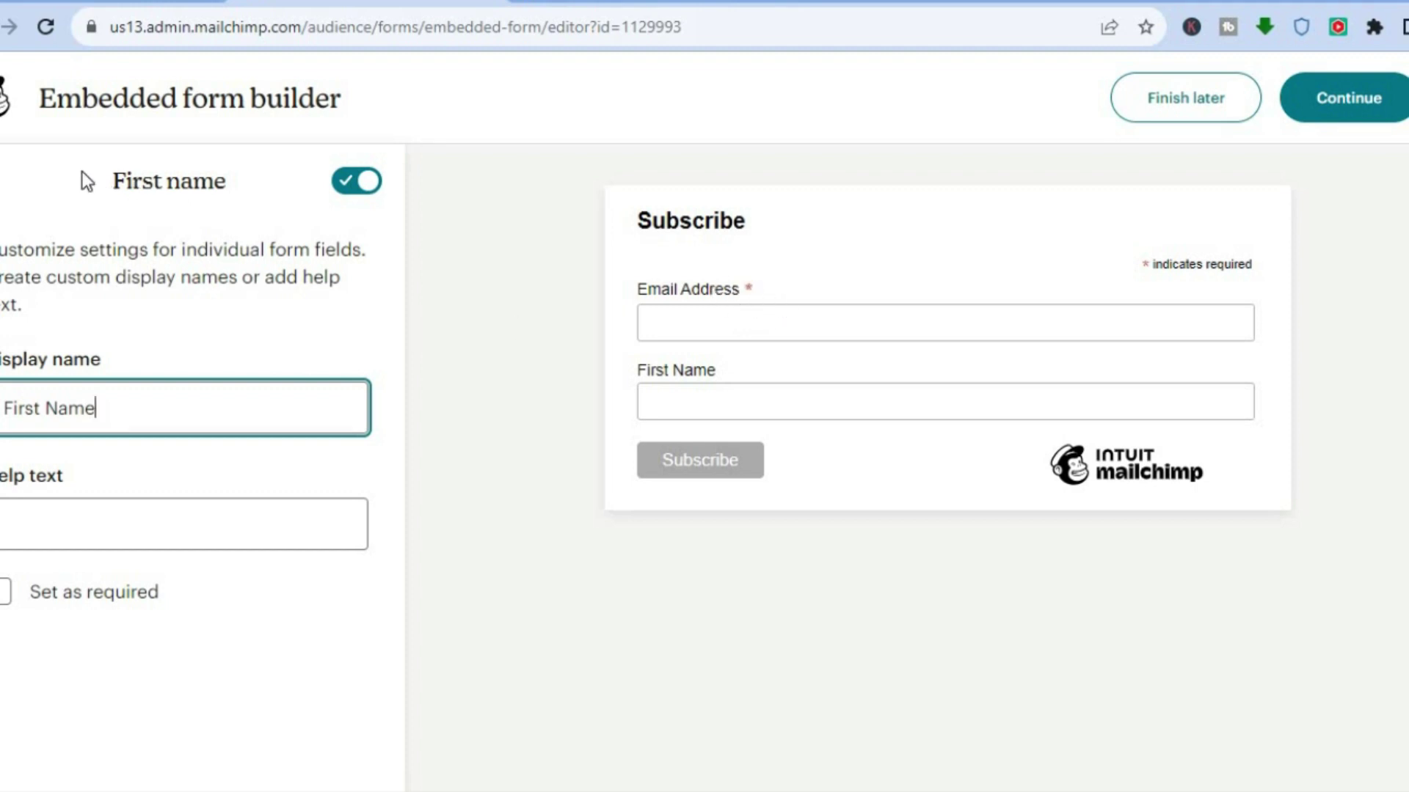
click(3, 180)
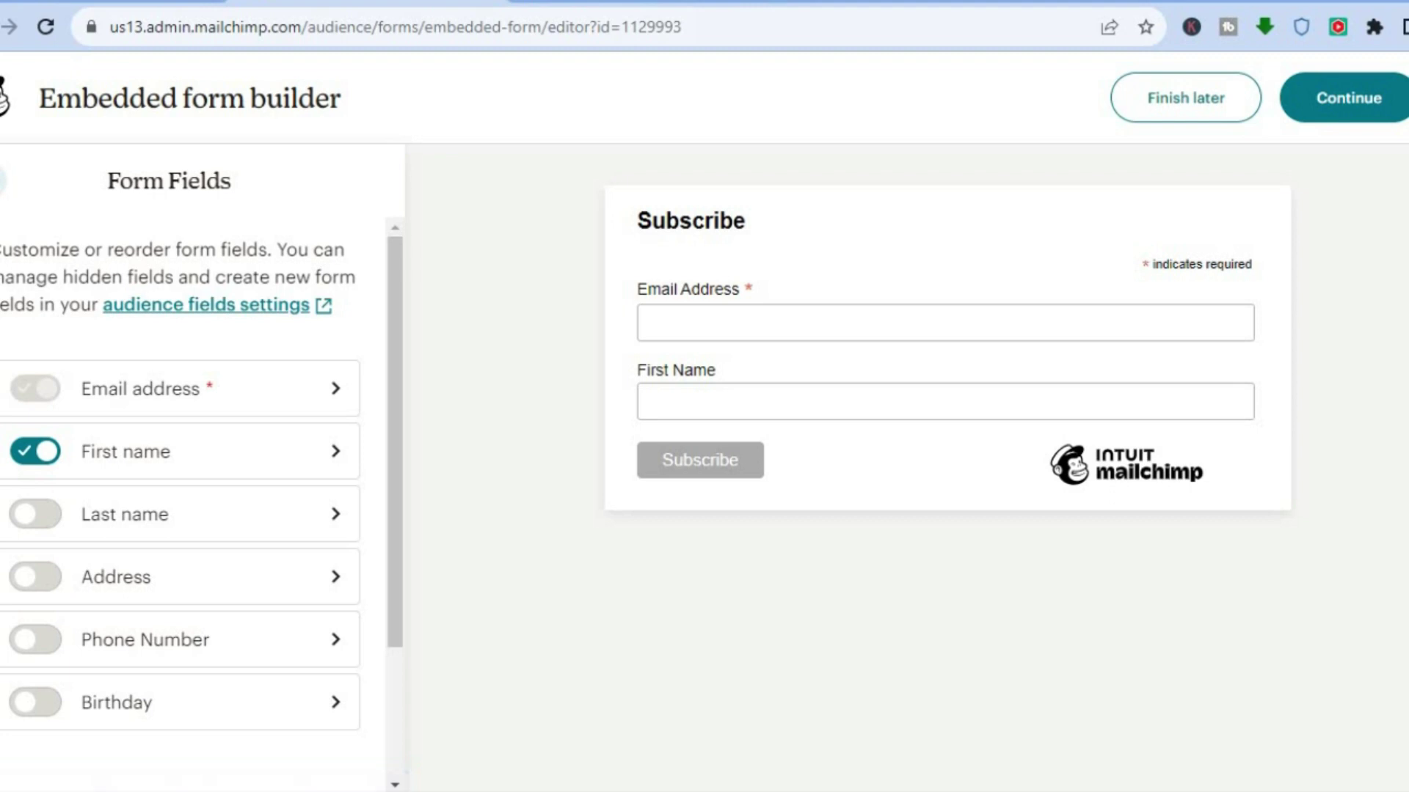
click(3, 181)
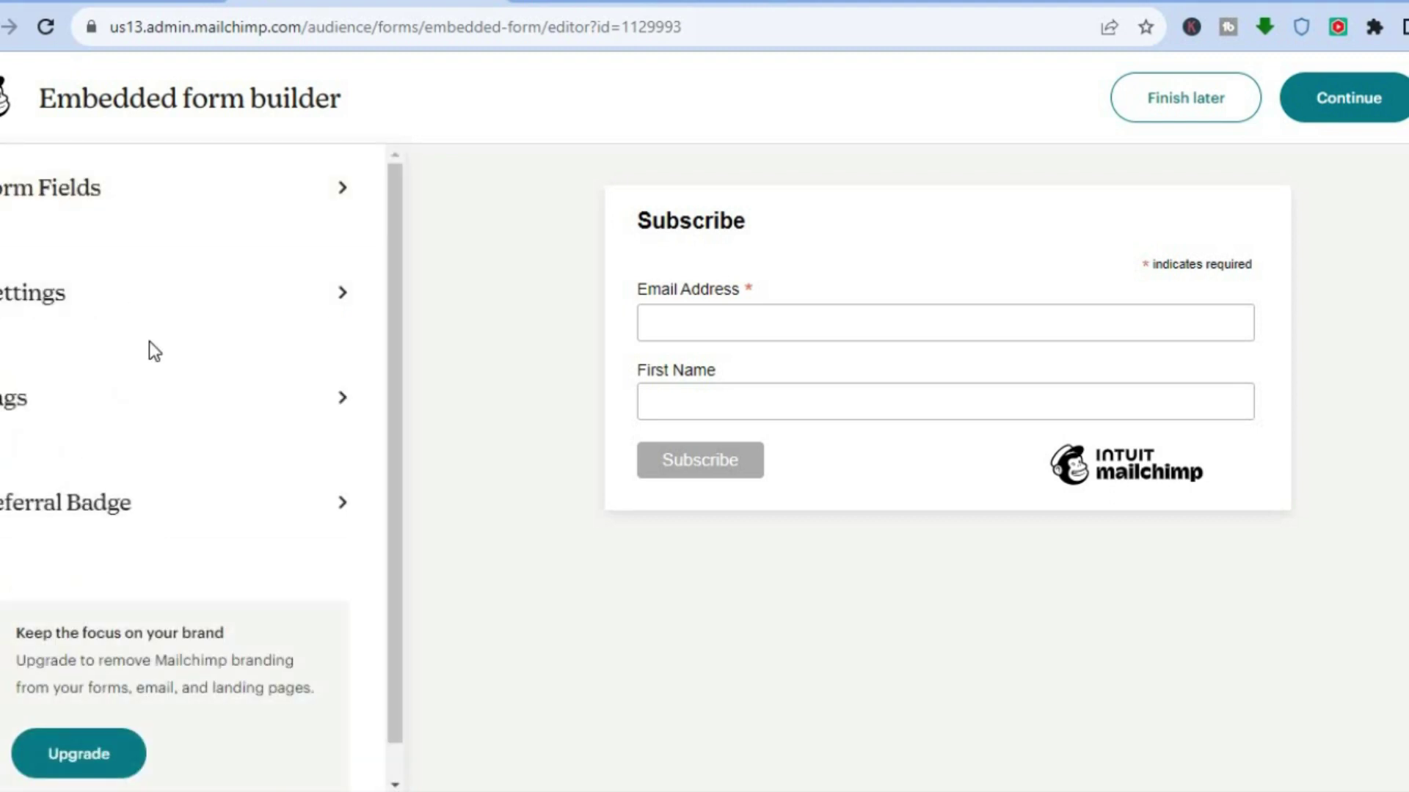
- Check the Subscribe title and width in Settings, then finish the form
click(143, 311)
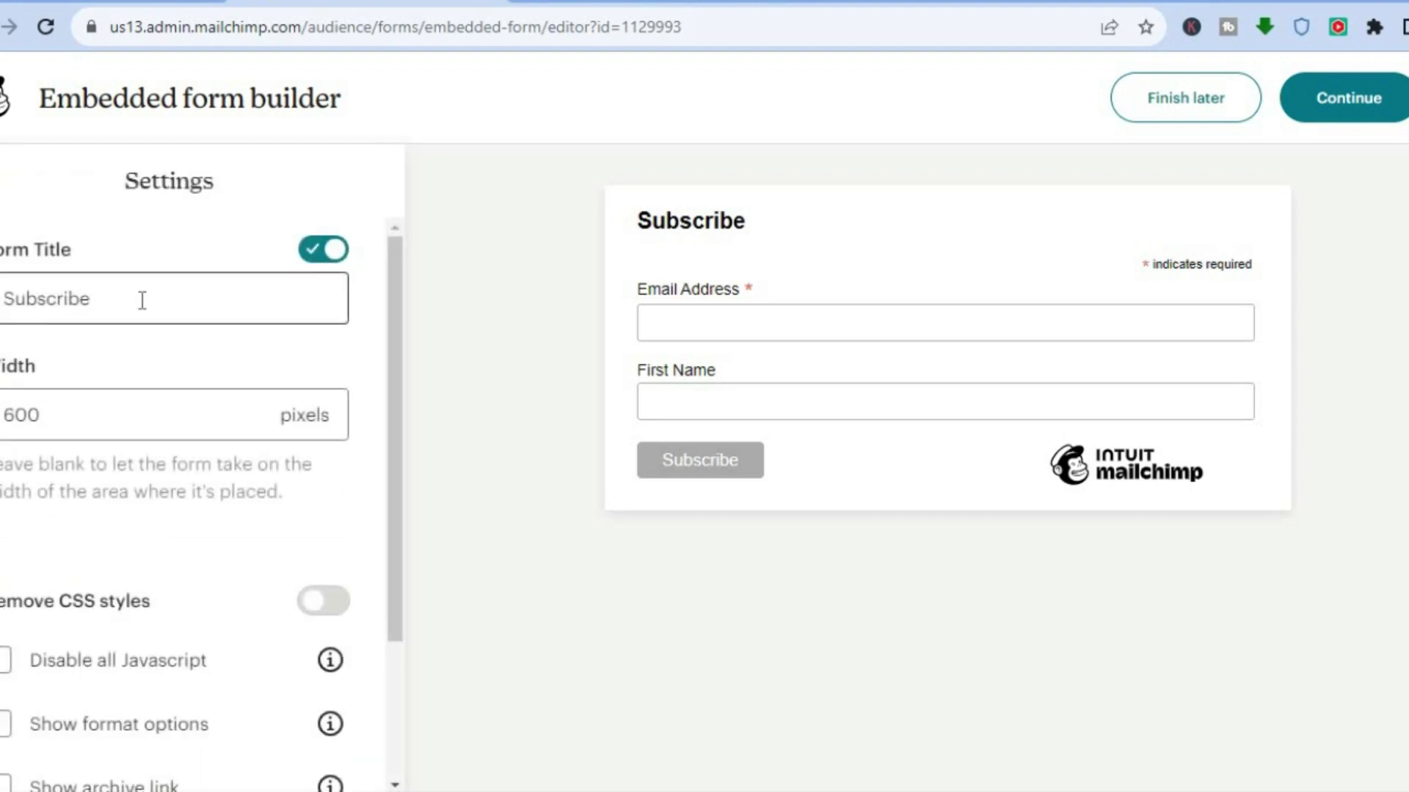
click(141, 300)
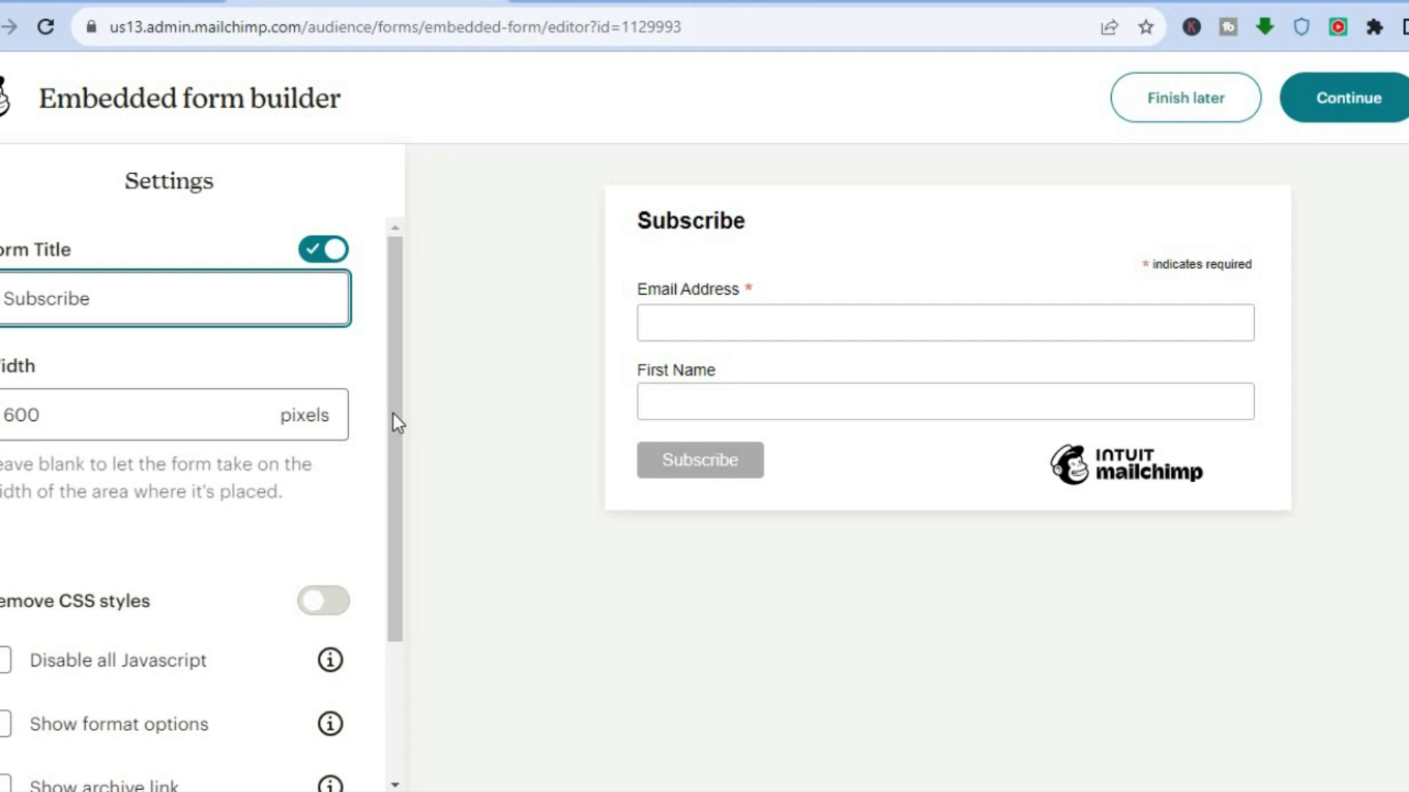
drag(394, 412, 391, 560)
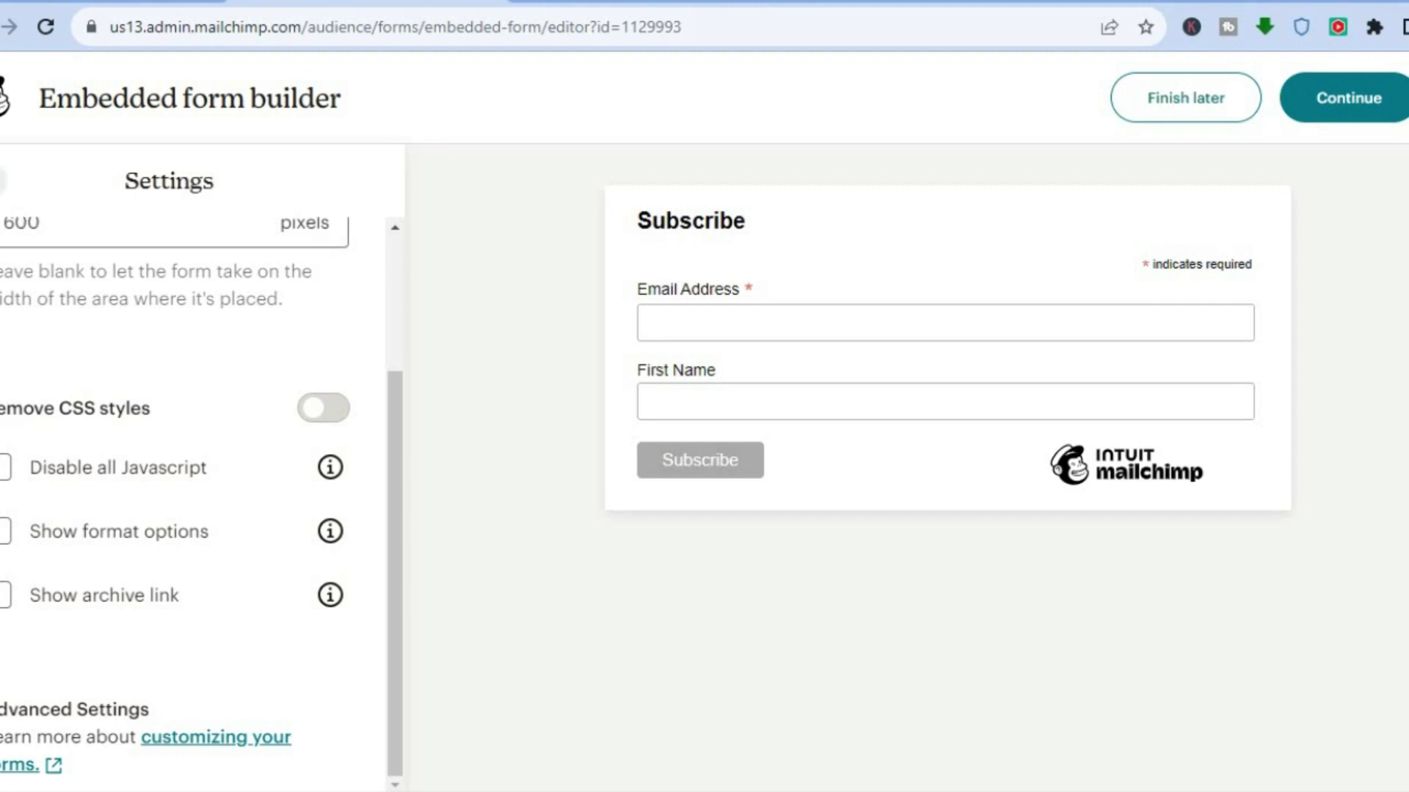
click(4, 180)
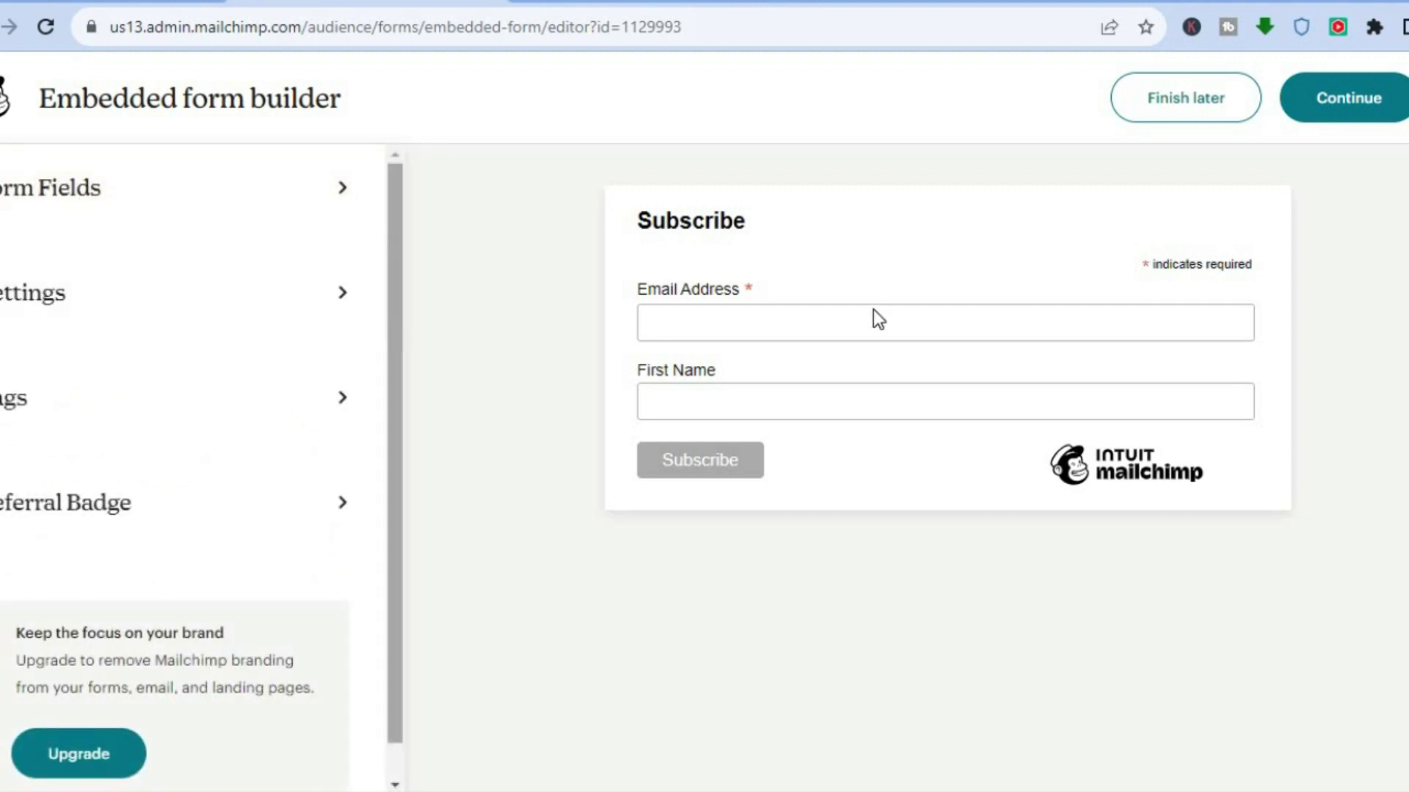
click(1338, 114)
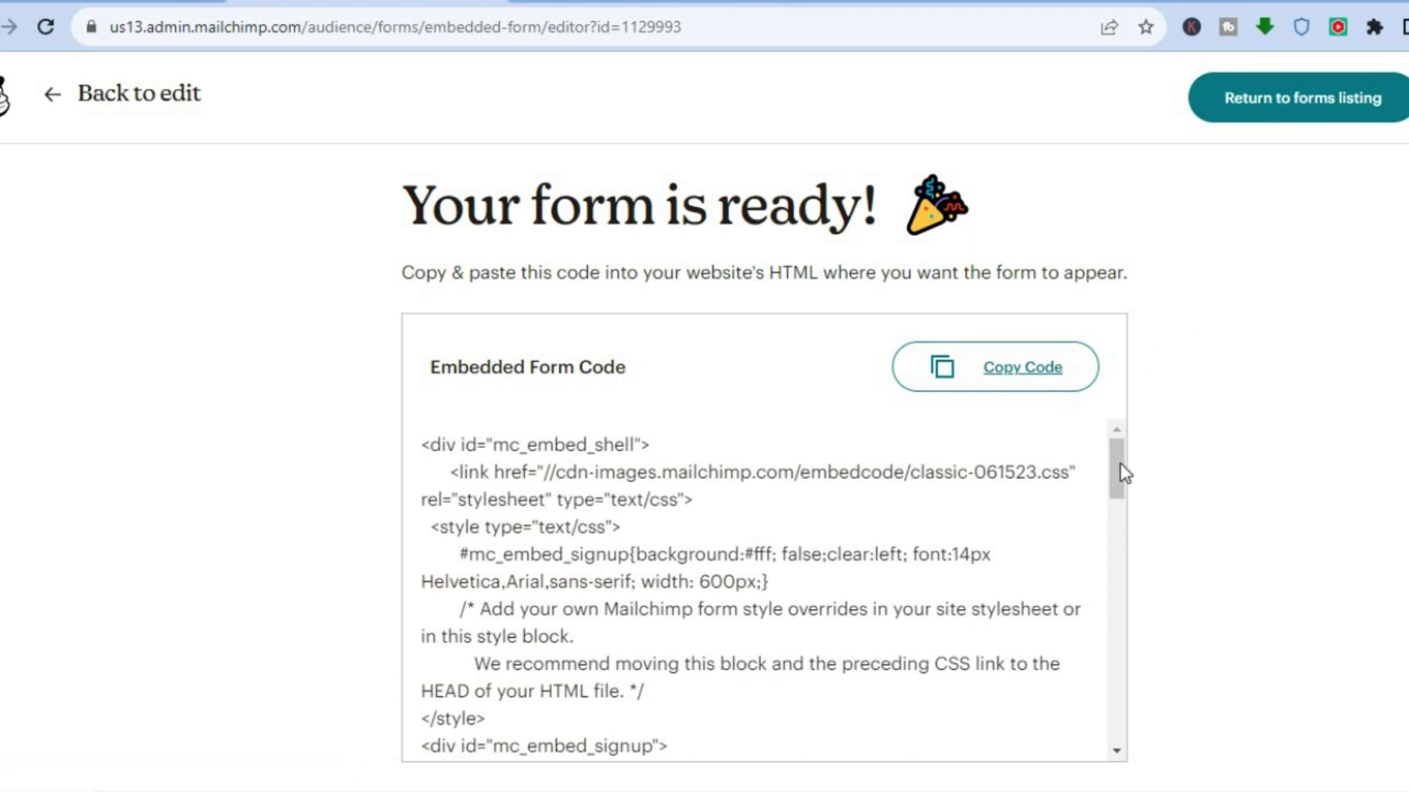
- Copy the form's embed code and return to the Google Sites portfolio editor
click(1000, 375)
click(1000, 376)
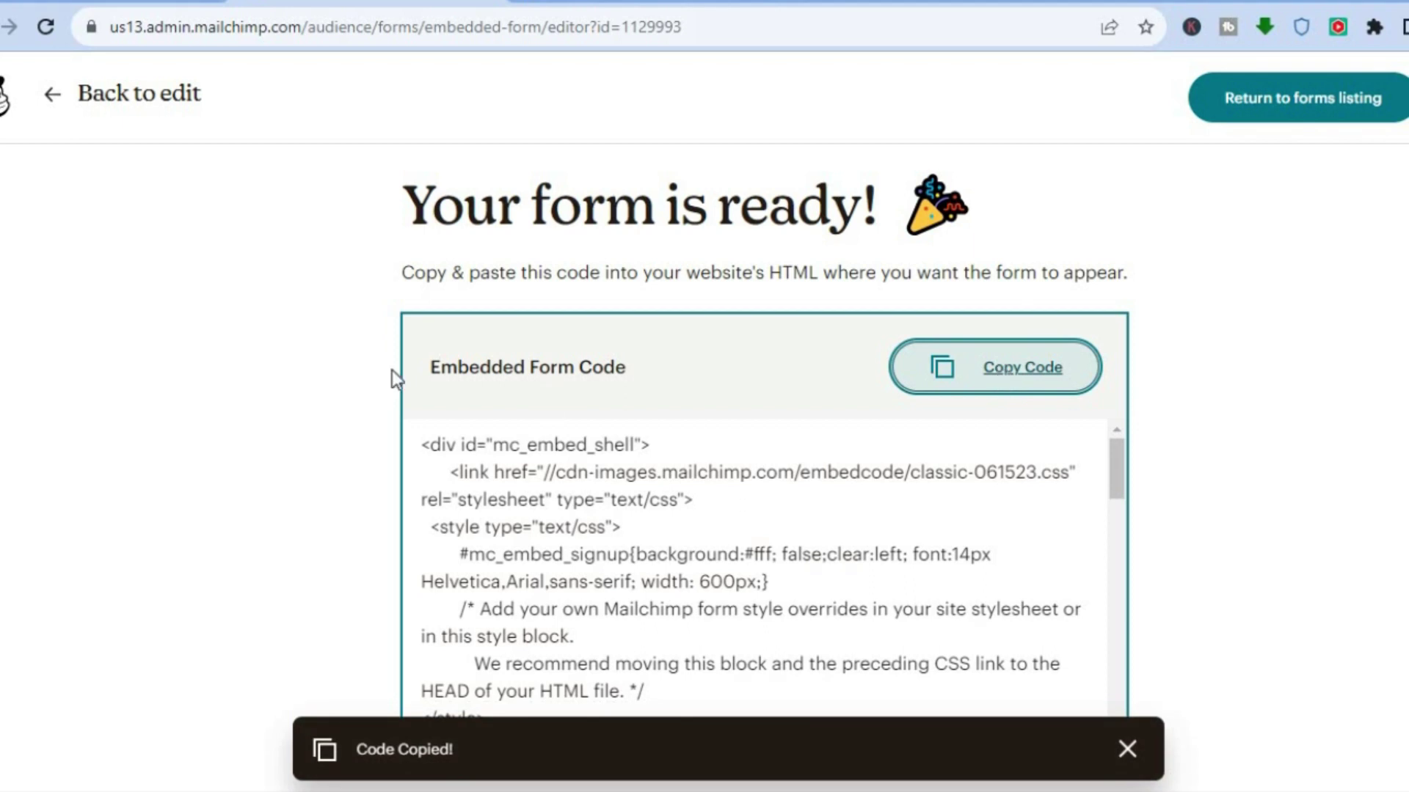
click(88, 2)
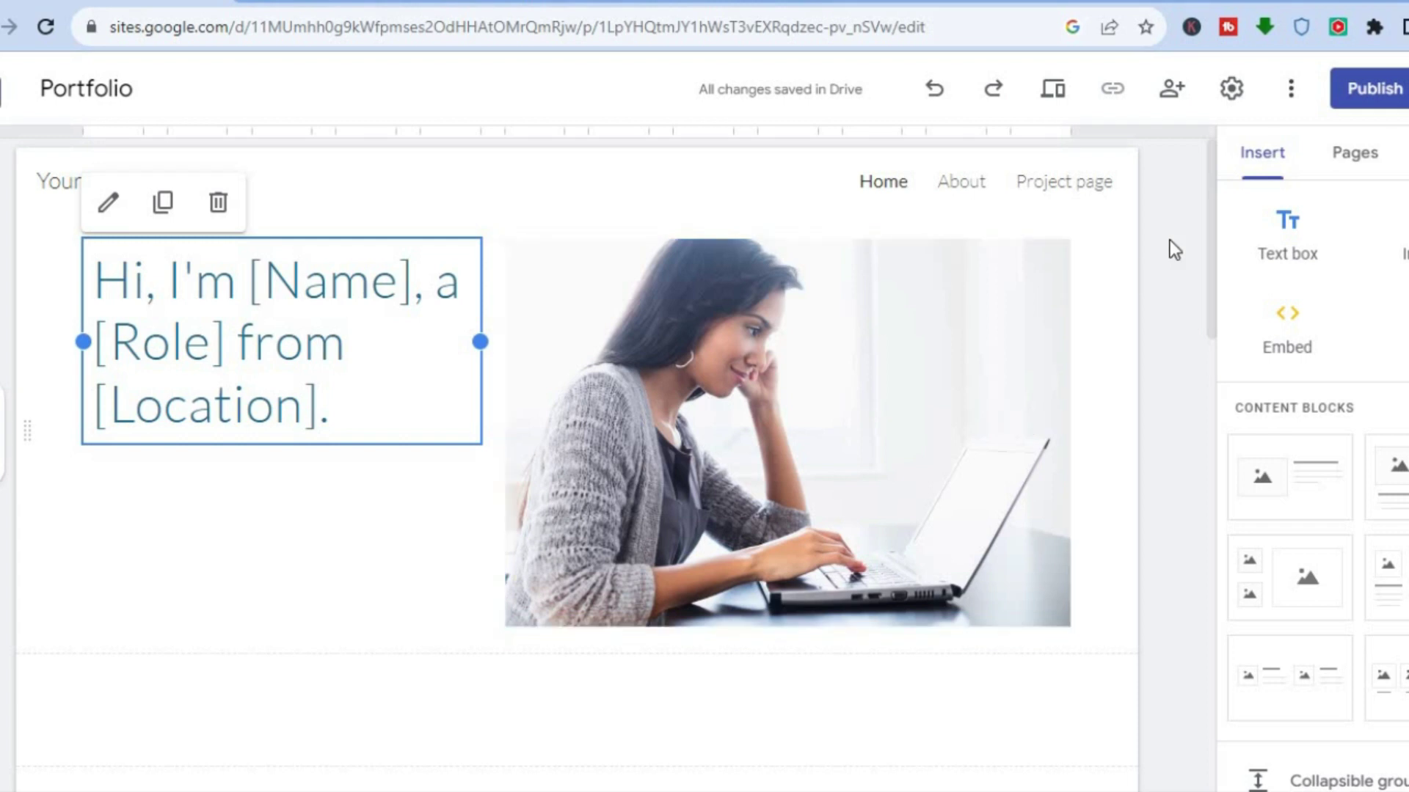
- Scroll down to the 'Get in touch' section at the bottom of the portfolio page
drag(1207, 231, 1194, 394)
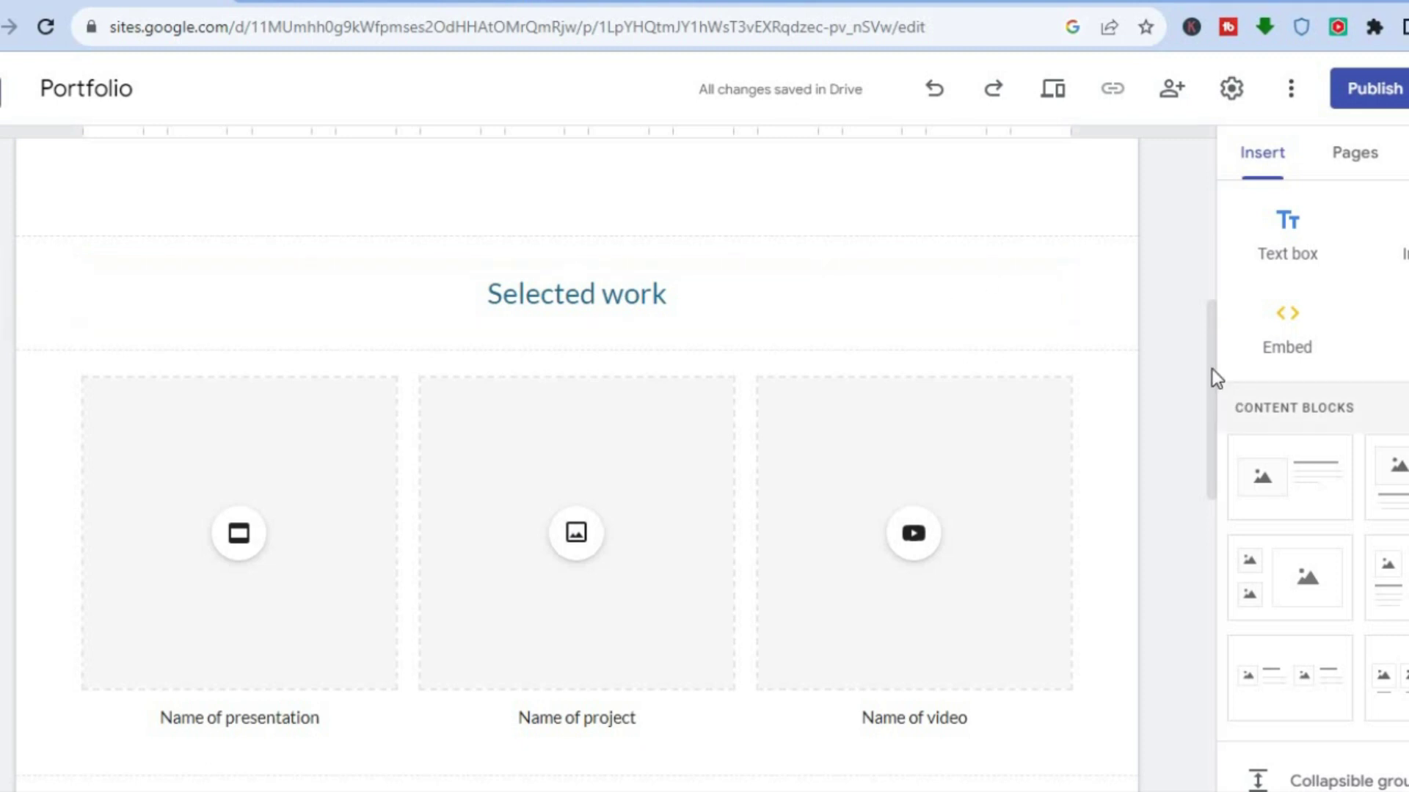
drag(1209, 382, 1187, 674)
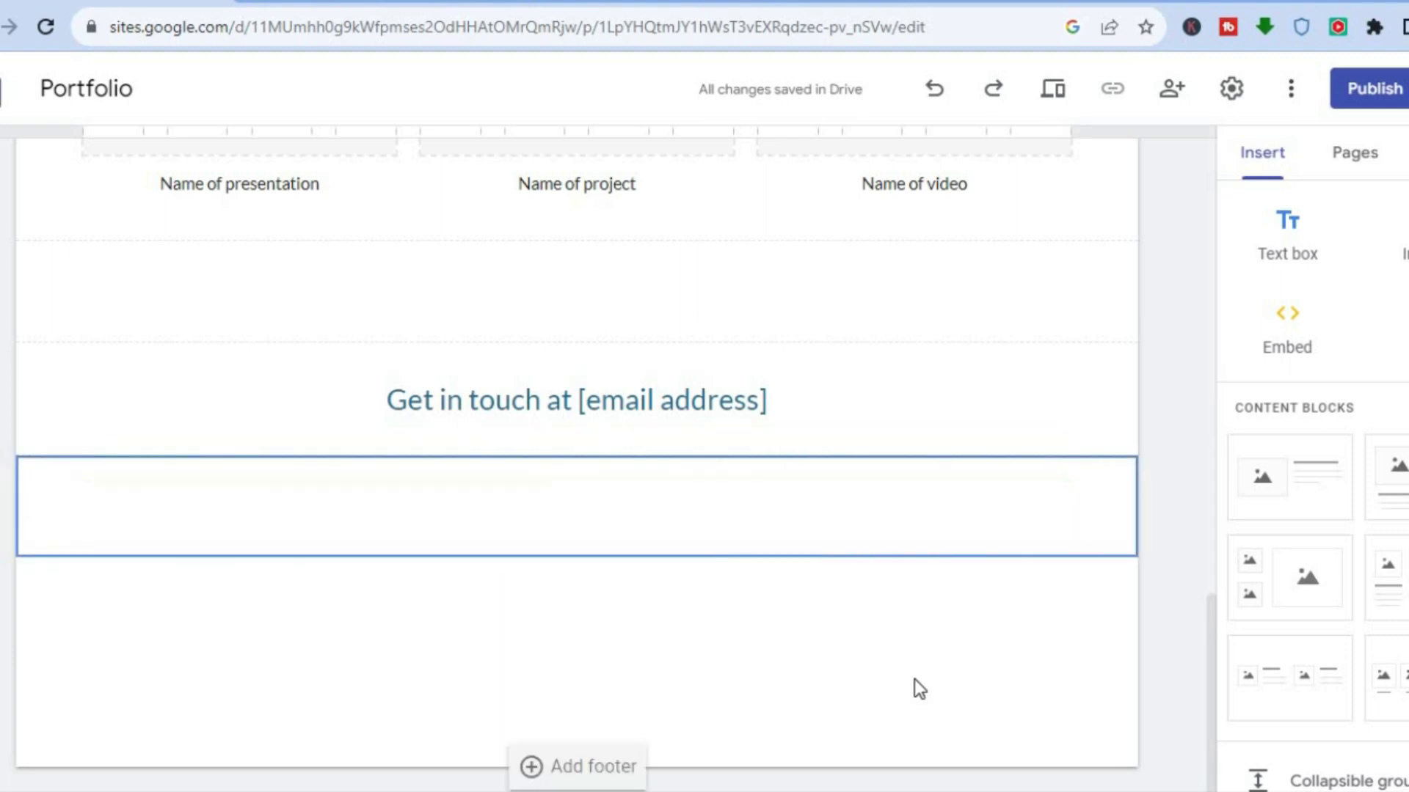
- Paste the copied Mailchimp code into an Embed code block and insert it
click(1280, 327)
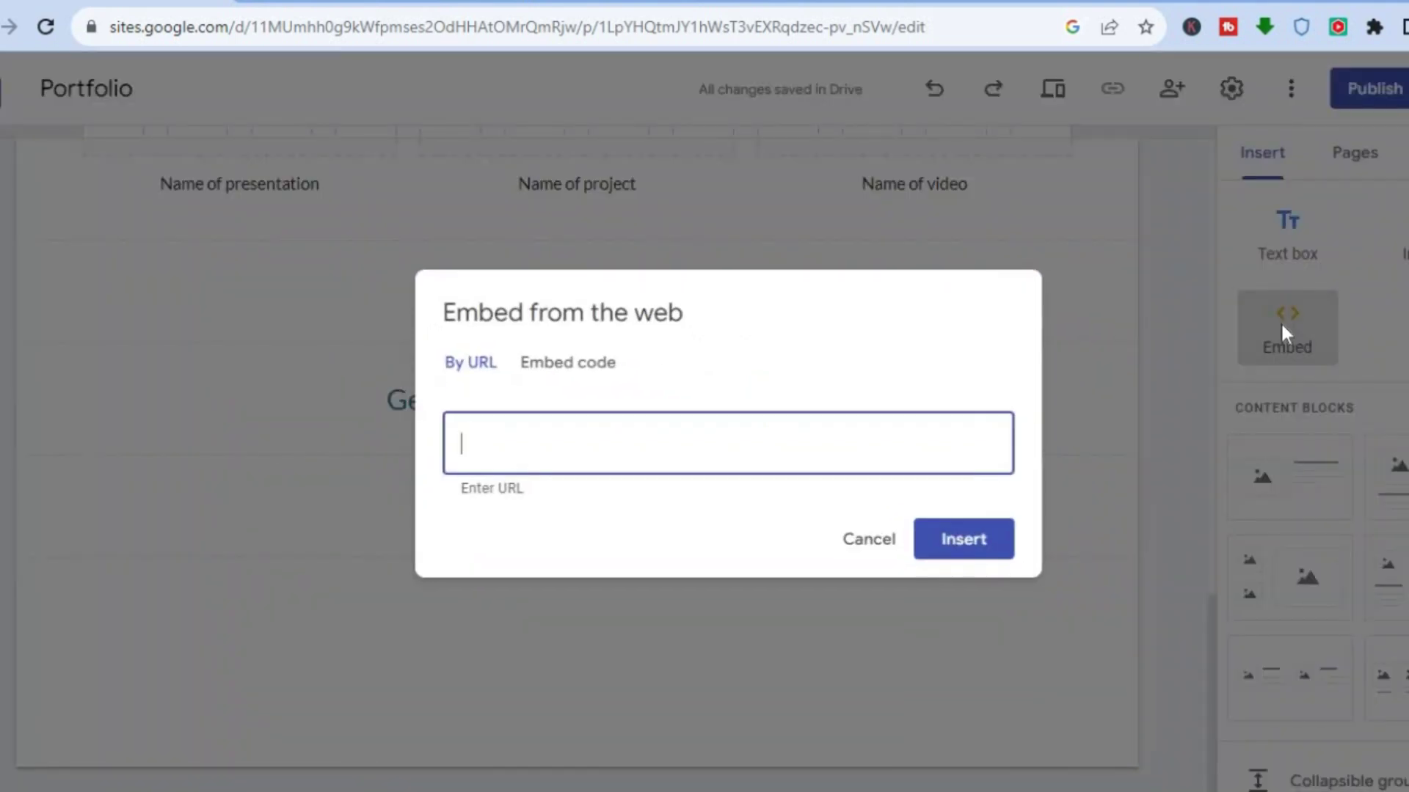
click(567, 365)
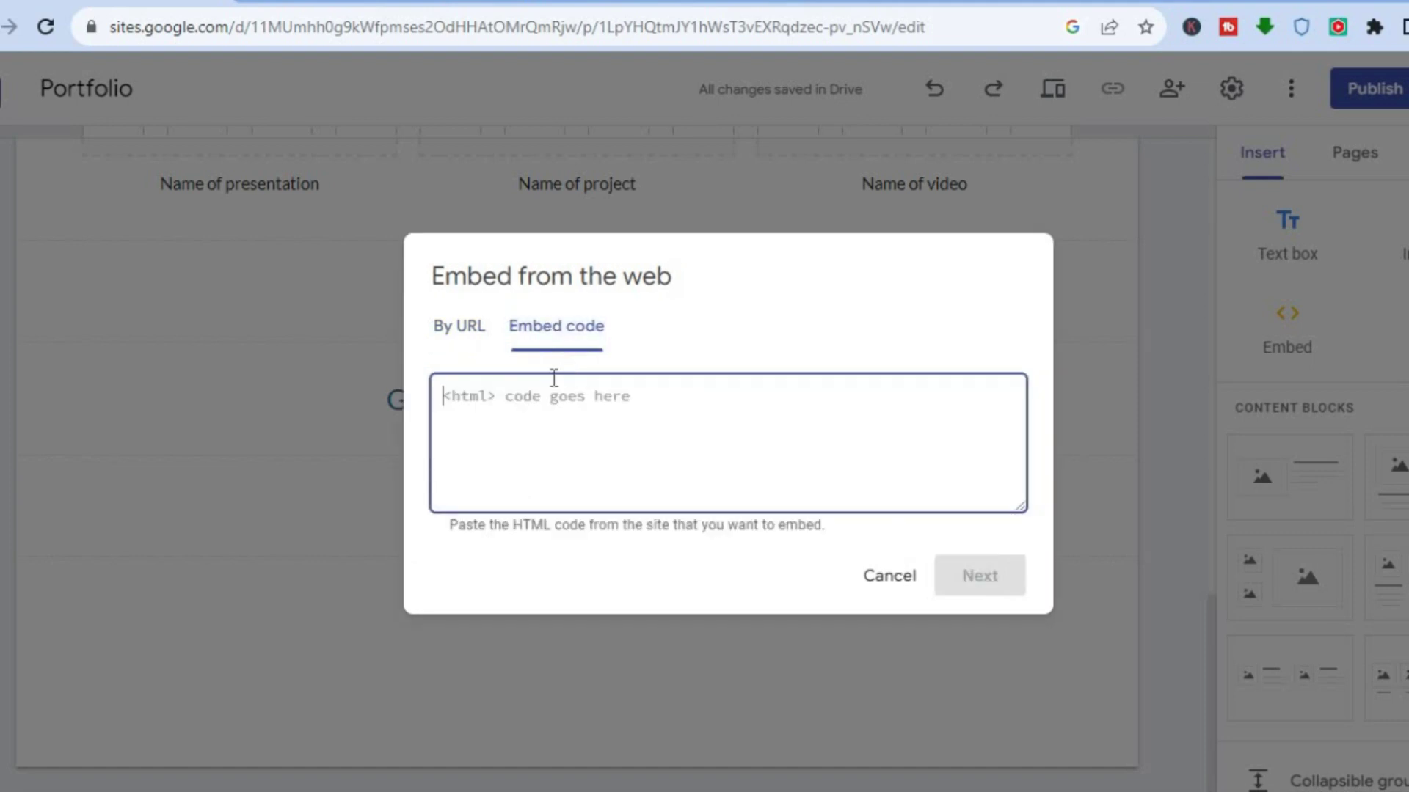
right_click(499, 402)
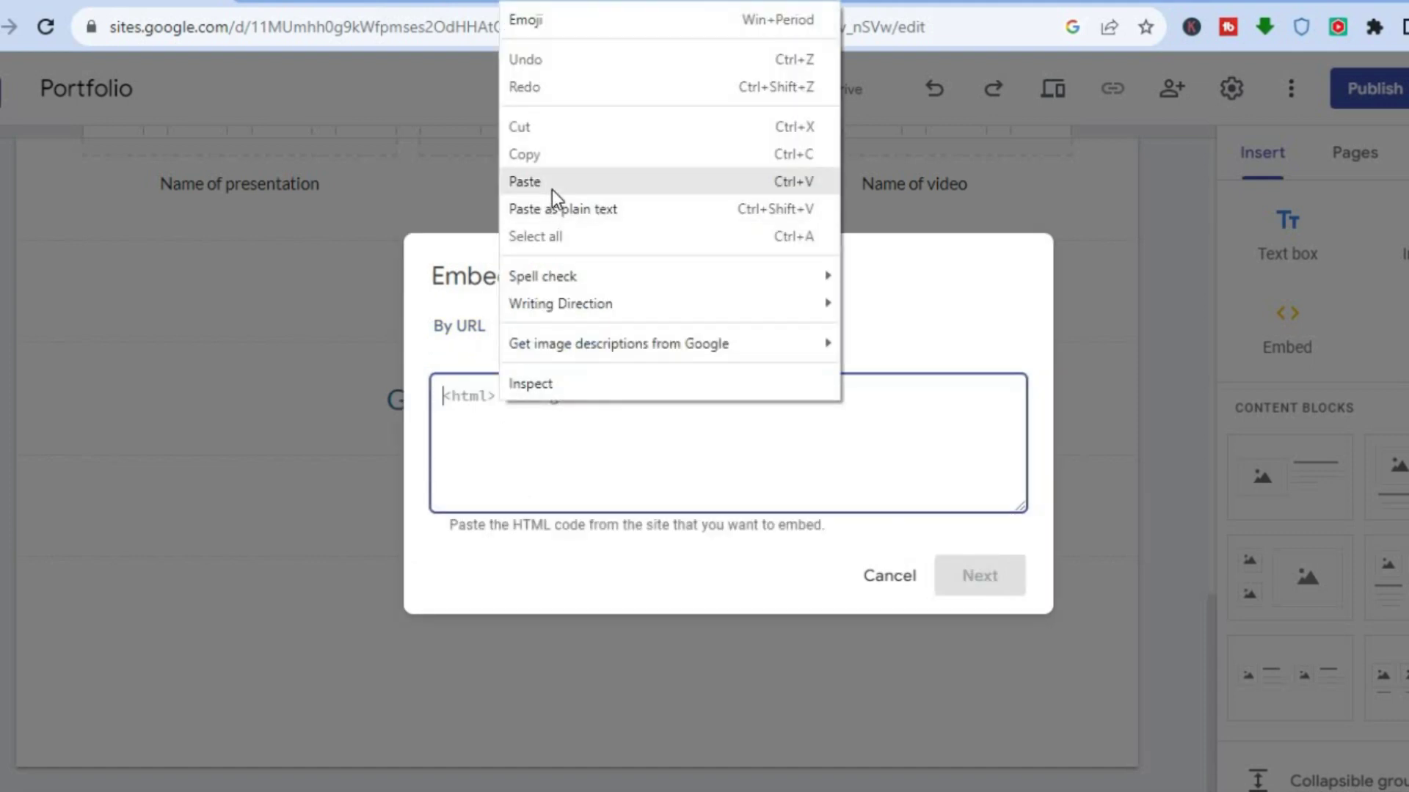
click(553, 183)
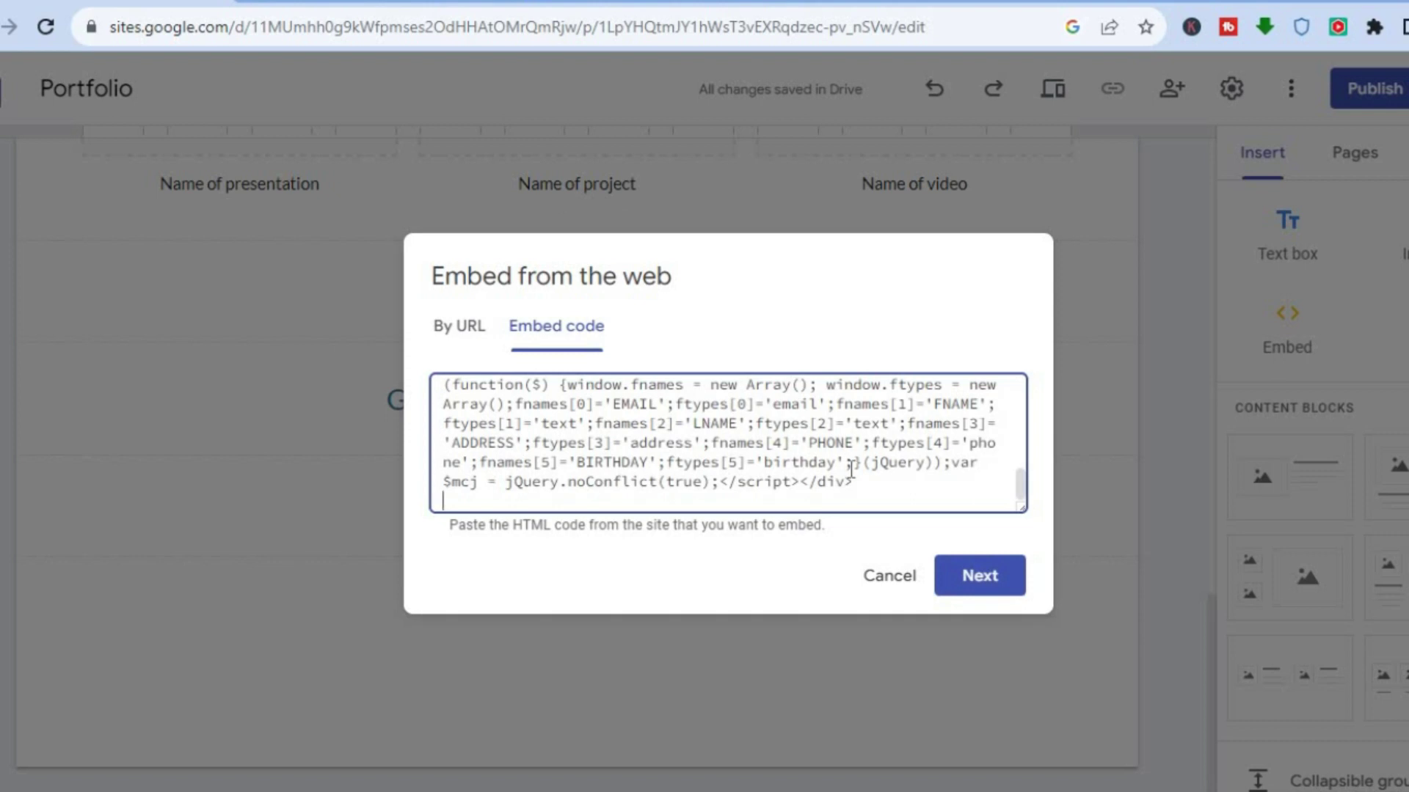
click(996, 573)
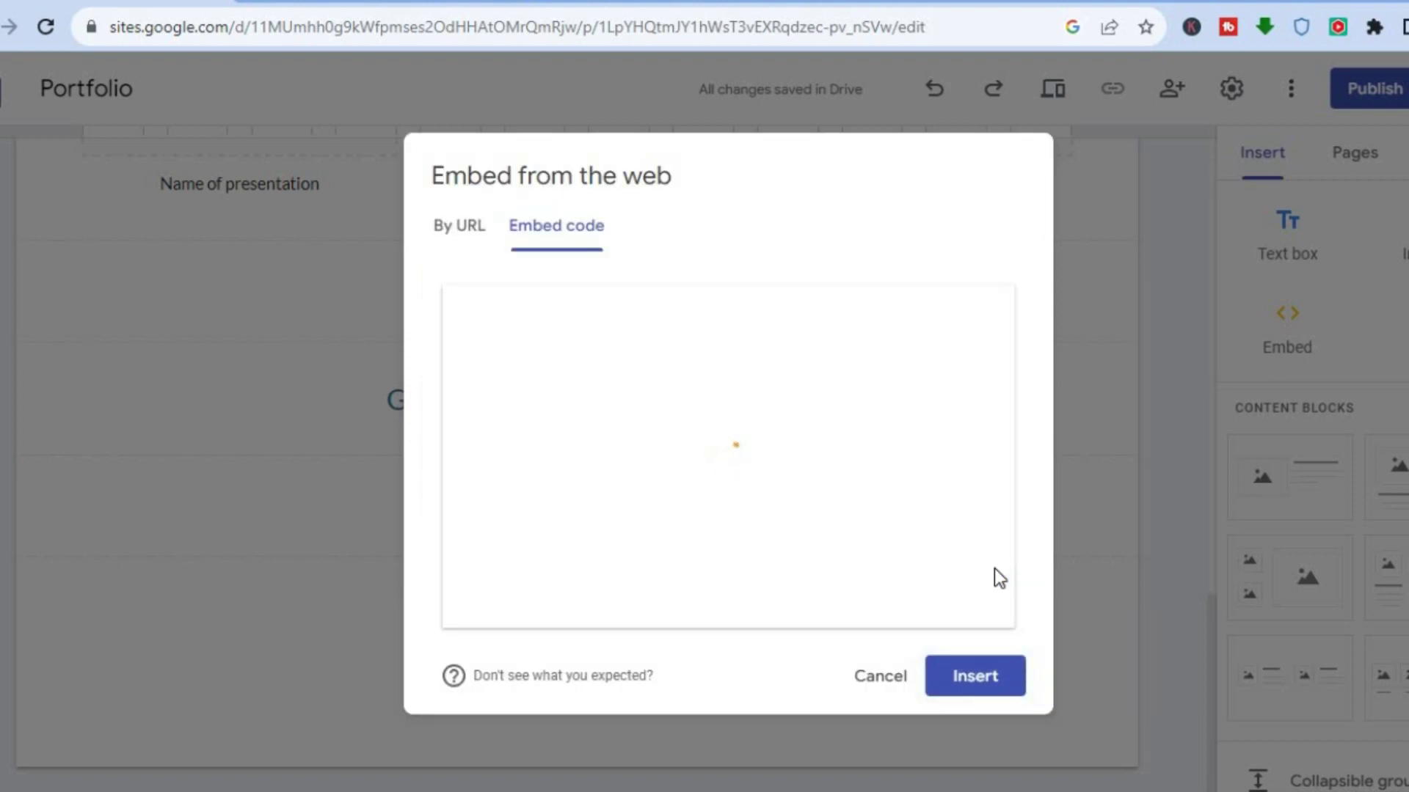
click(964, 671)
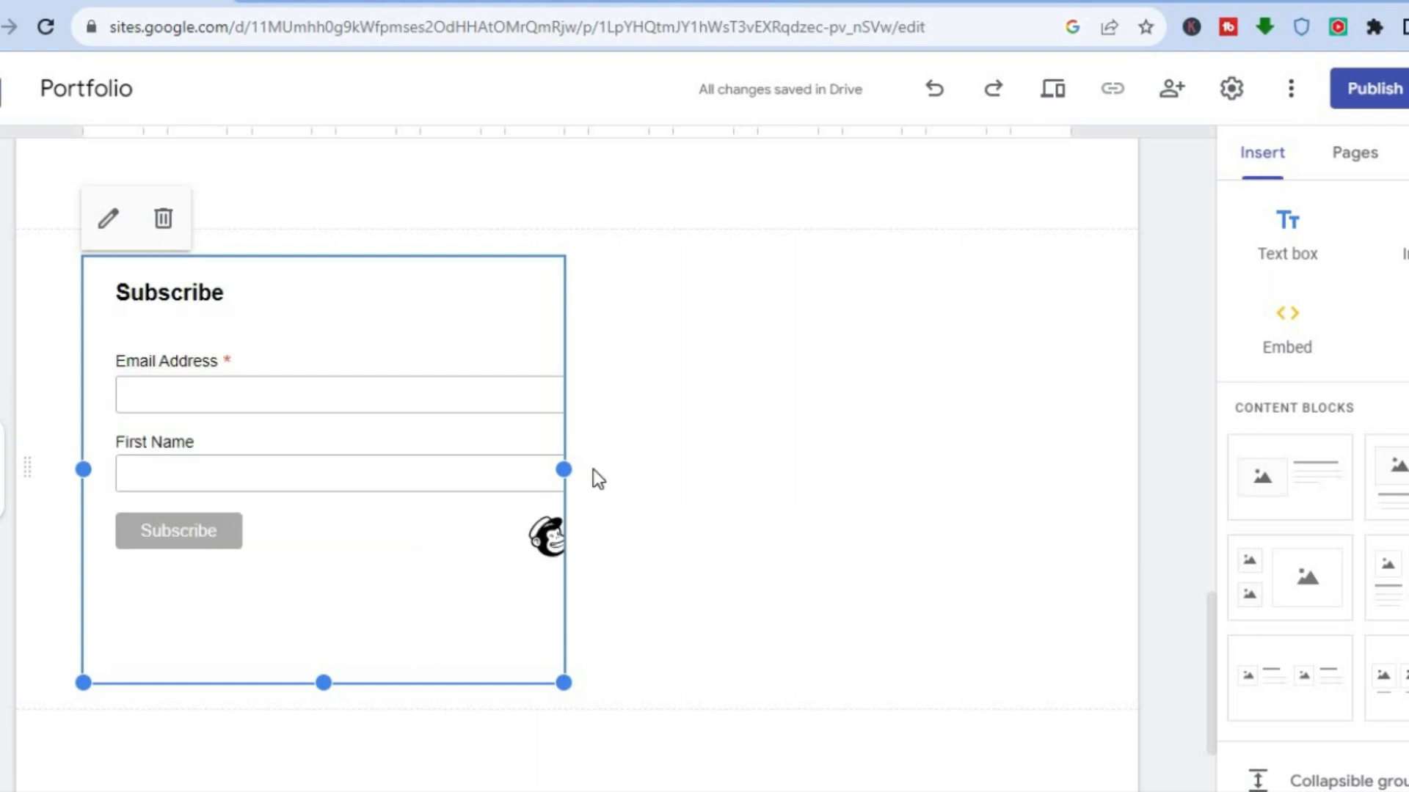
- Widen the embedded Subscribe form and shift it toward the page centre
drag(564, 468, 799, 473)
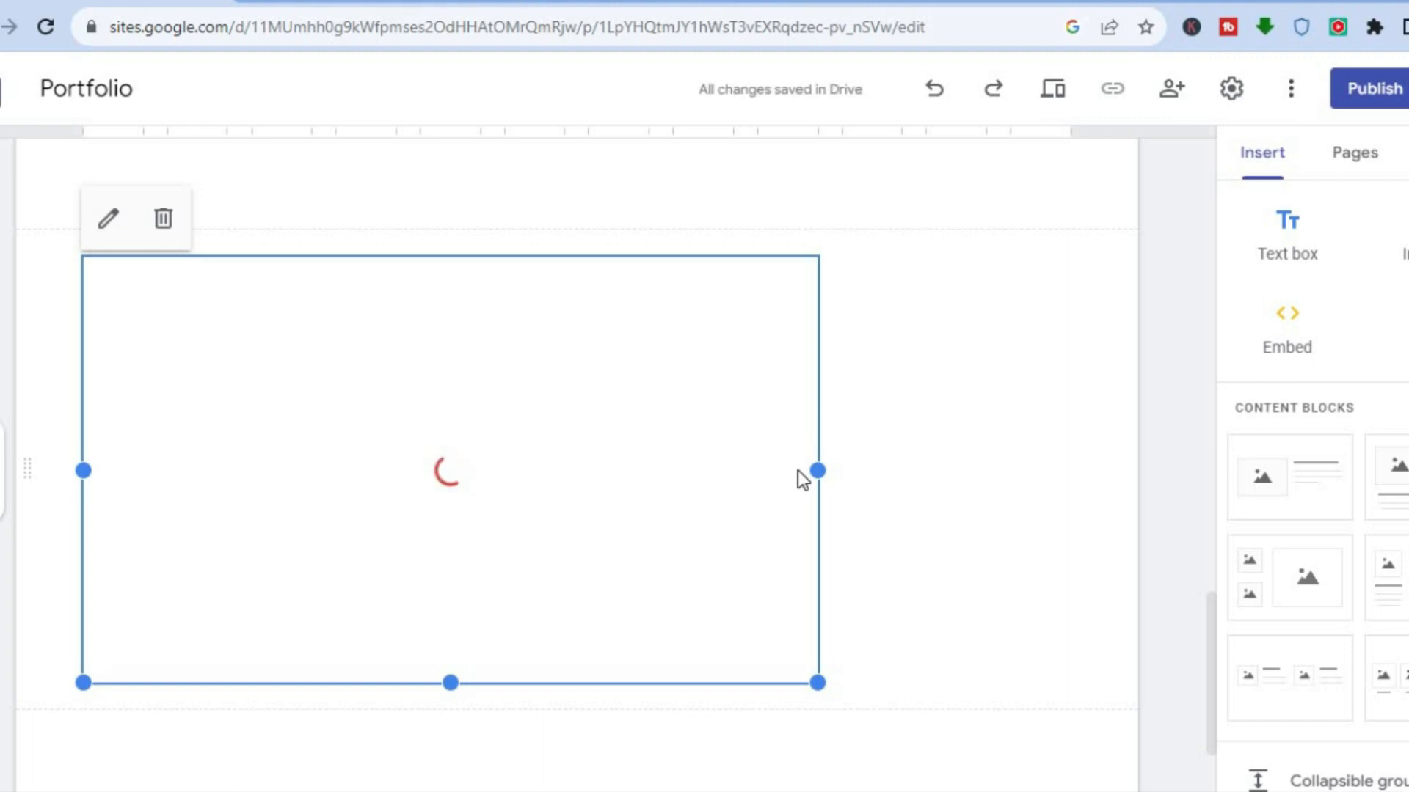
drag(575, 443, 525, 435)
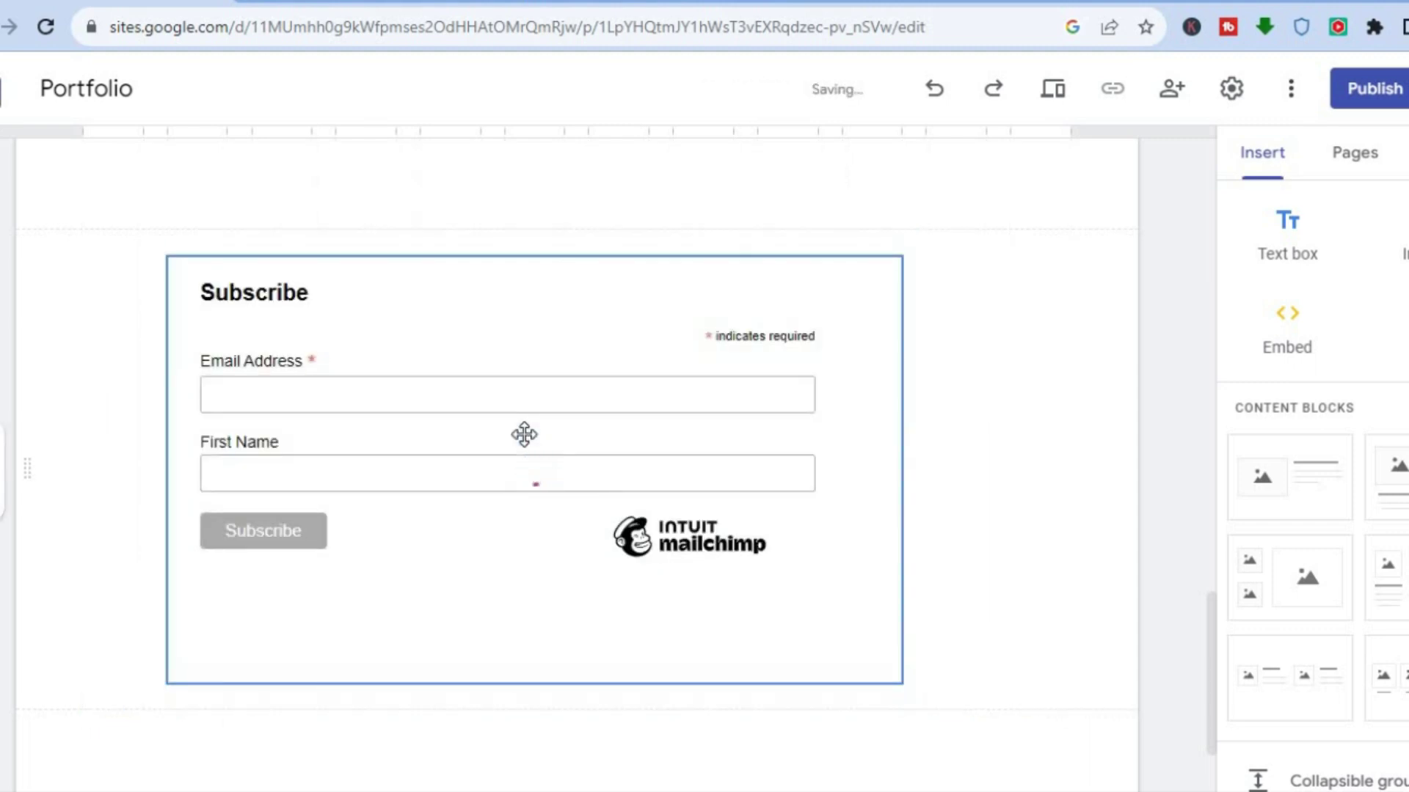